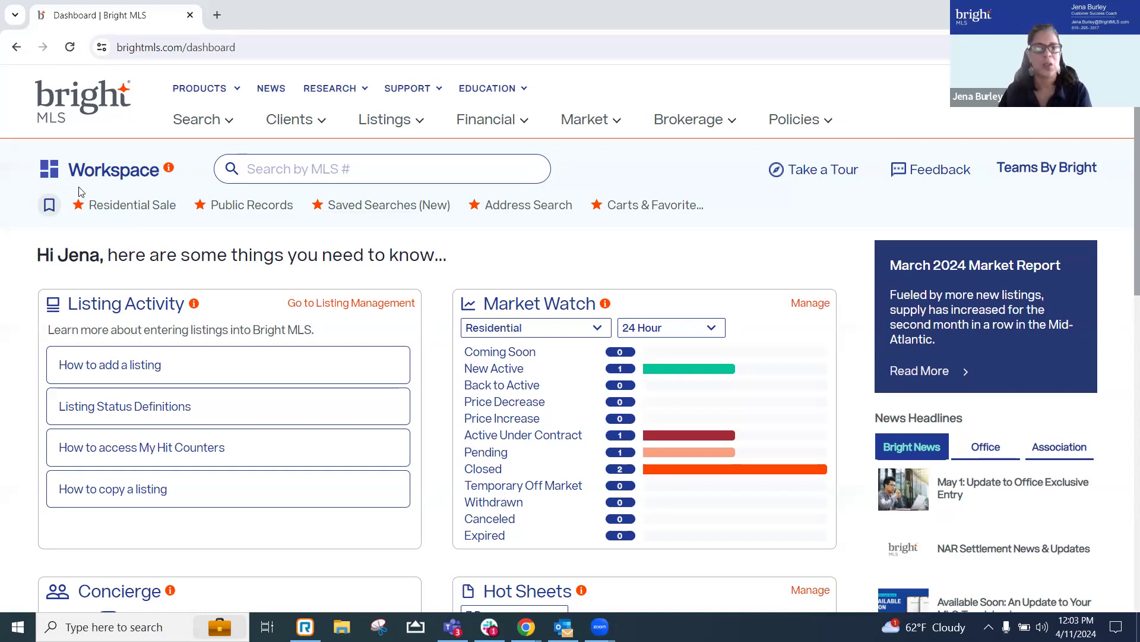
- Open the Search menu on the dashboard to show all property search types
click(191, 122)
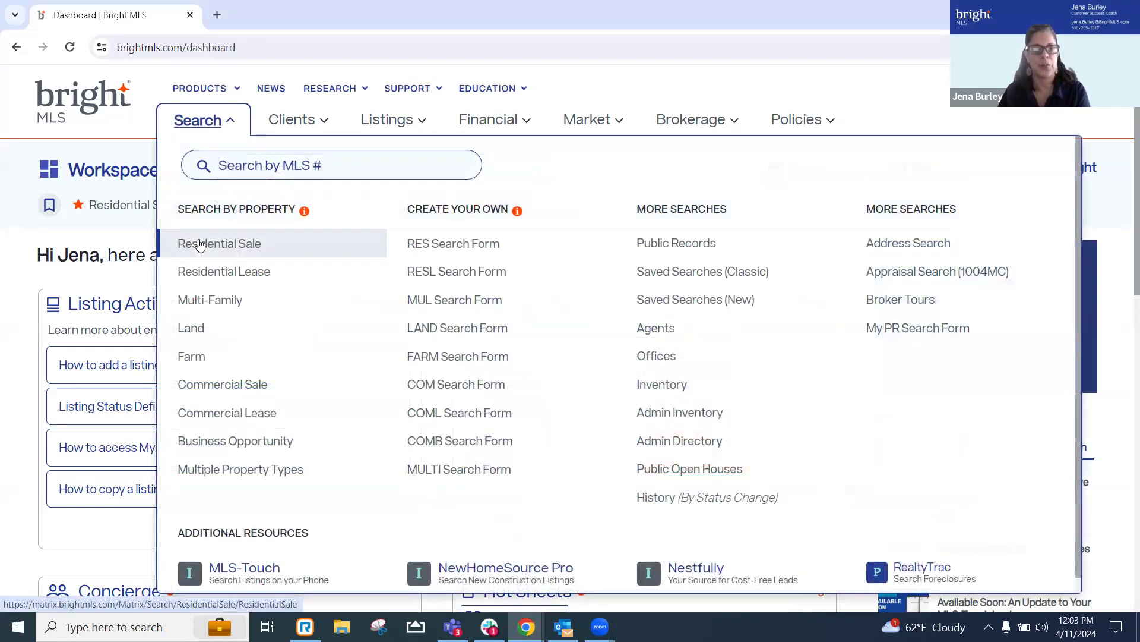
- Start a Residential Sale search and rerun the most recent saved search with 181 listings
click(200, 244)
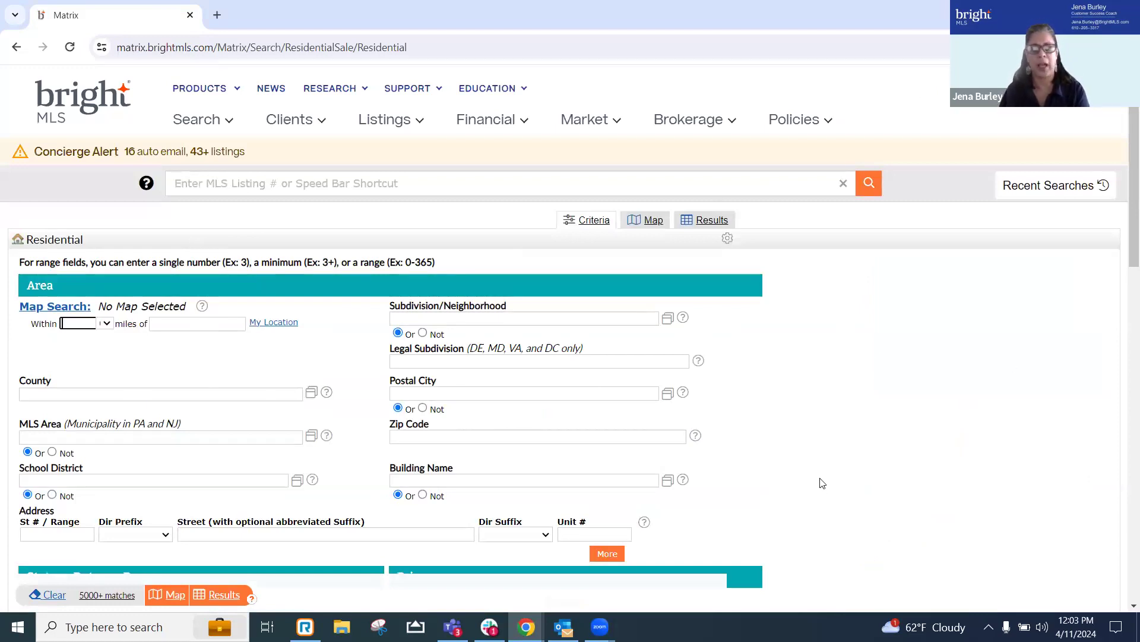
click(1020, 193)
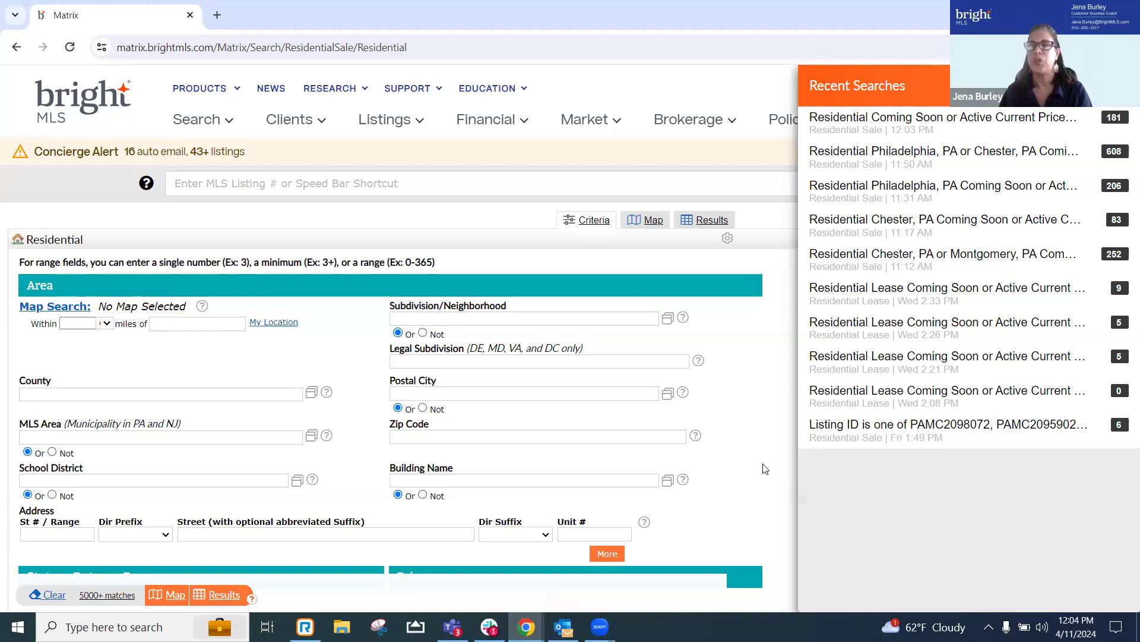
click(887, 127)
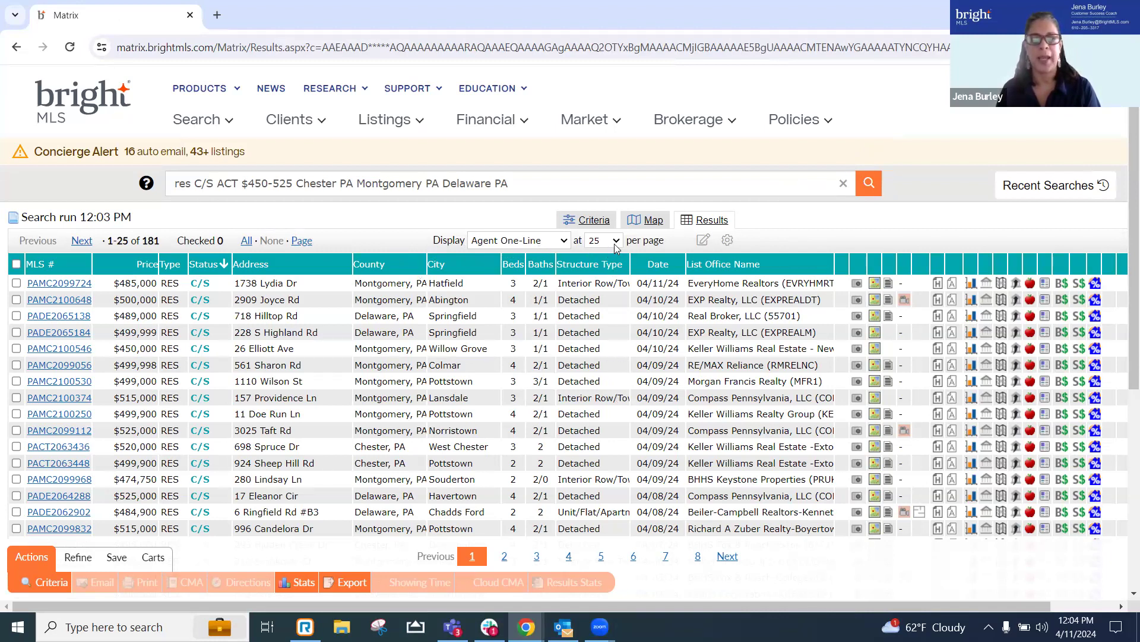
- Show 50 listings per page, browse the results, and open listing PAMC2097814
click(619, 242)
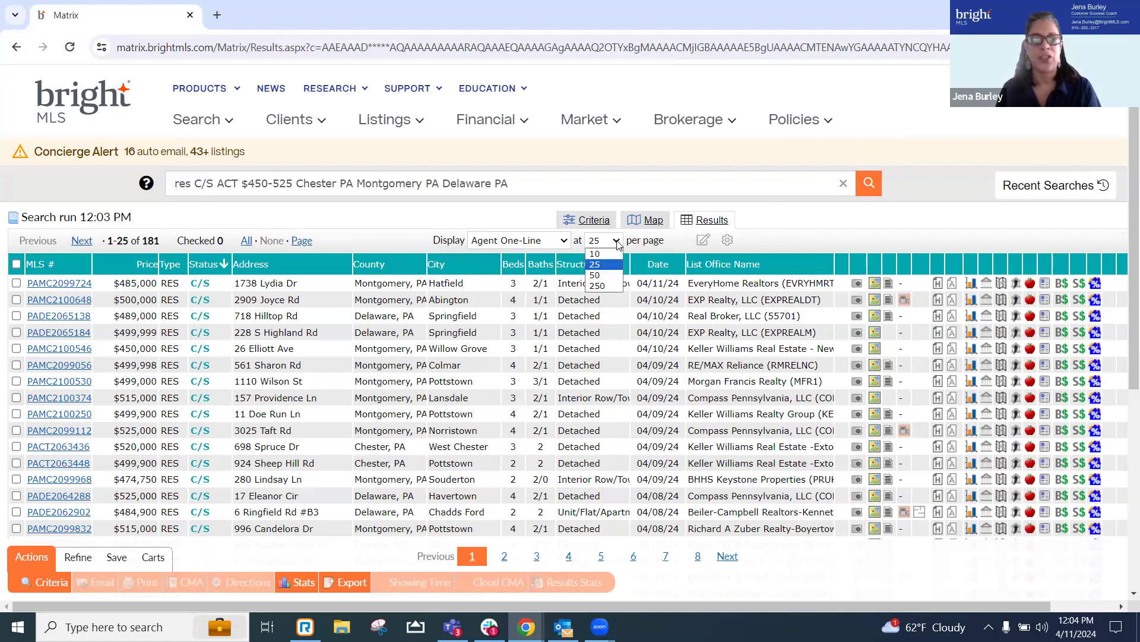
click(599, 276)
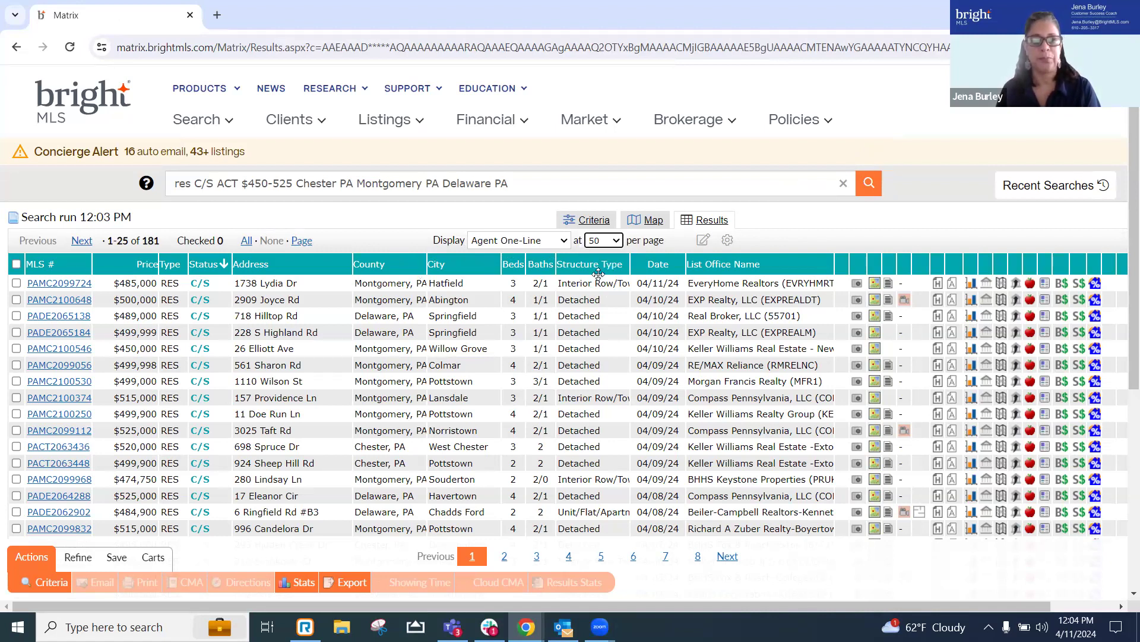
scroll(634, 355, down, 5)
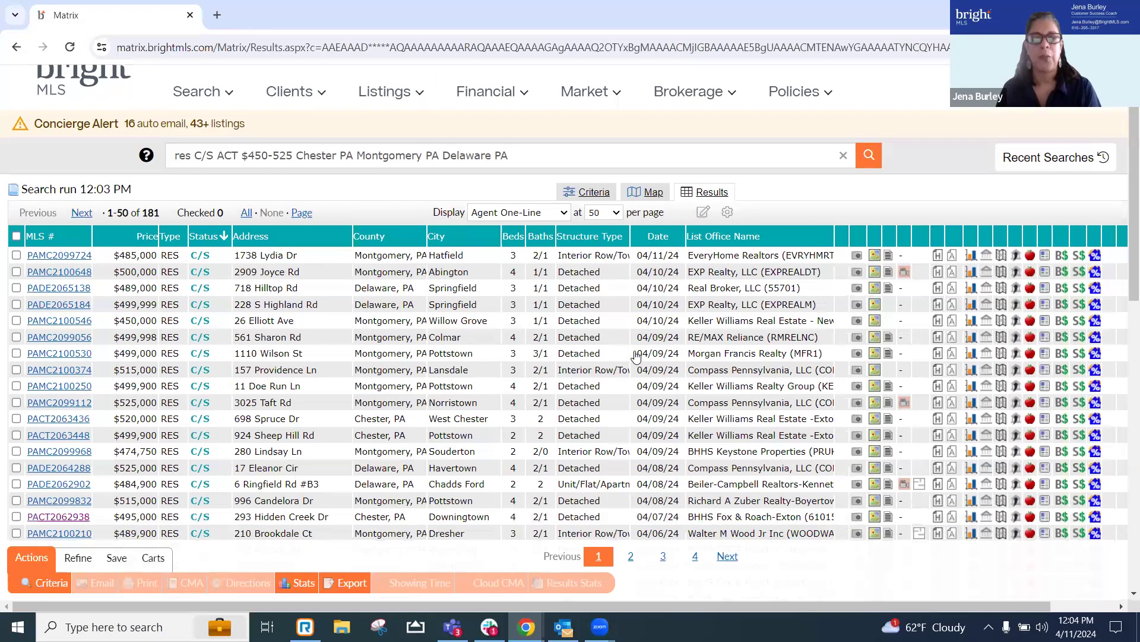
scroll(634, 356, down, 5)
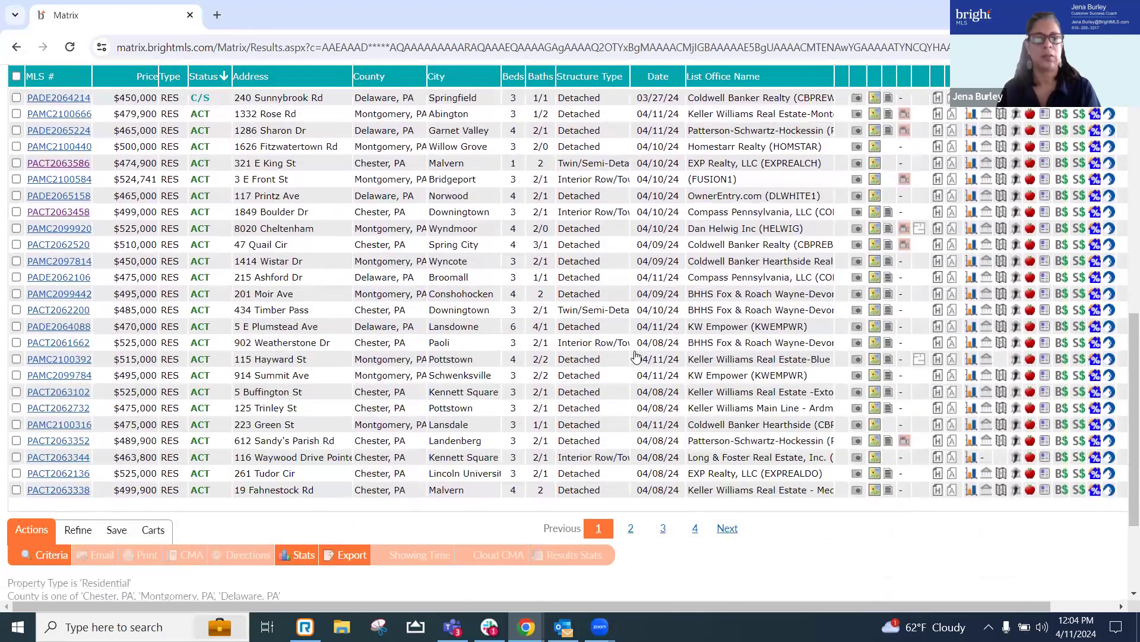
click(37, 246)
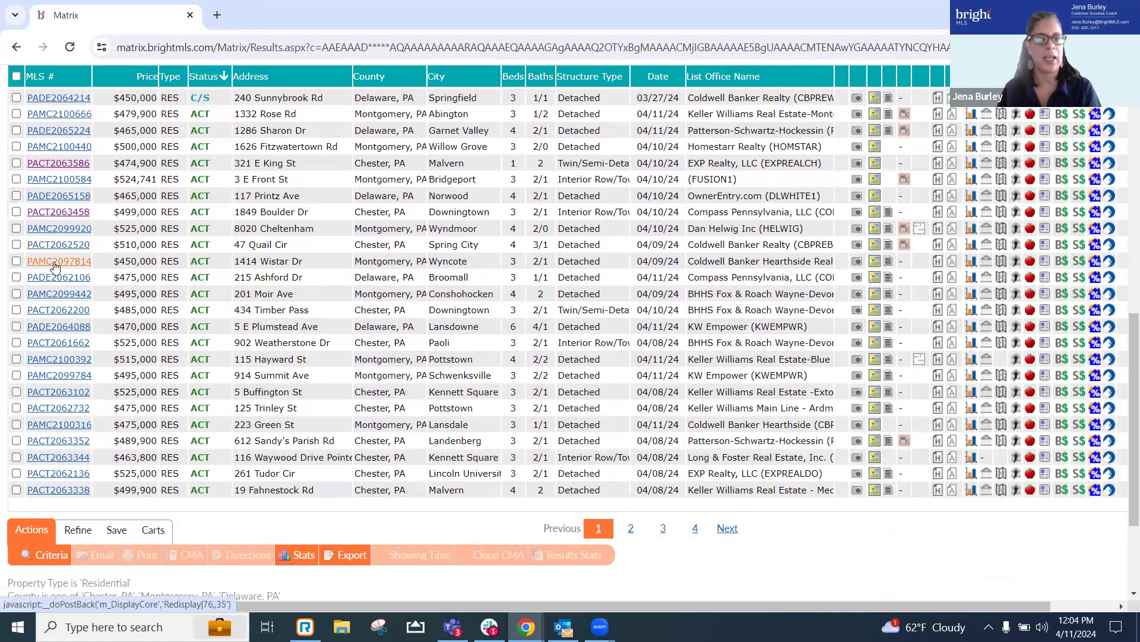
click(53, 263)
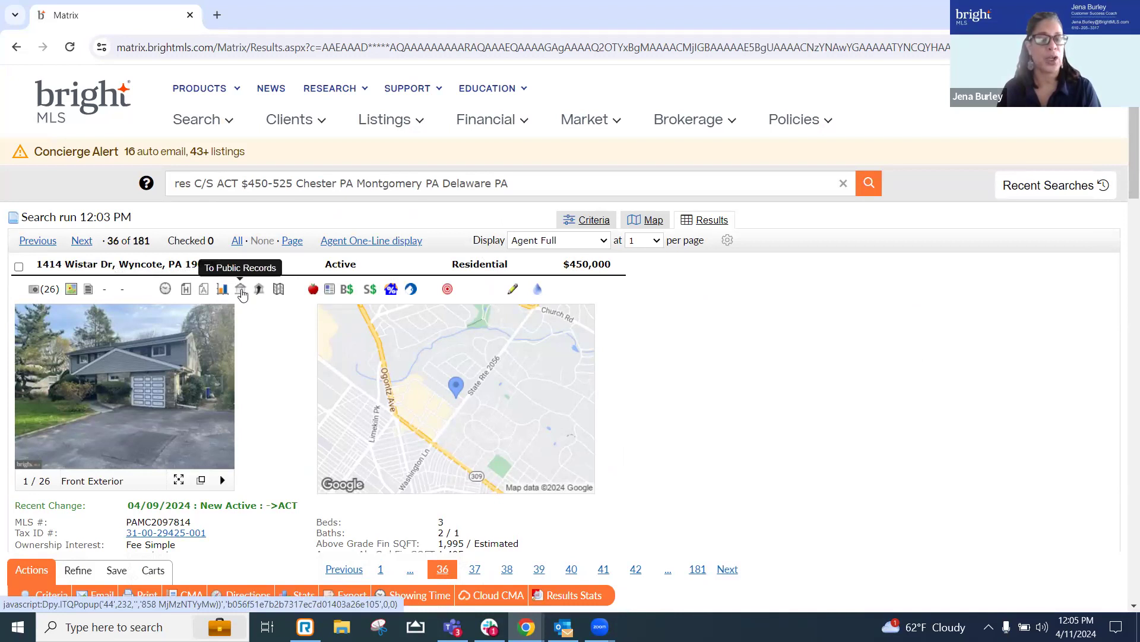
click(240, 290)
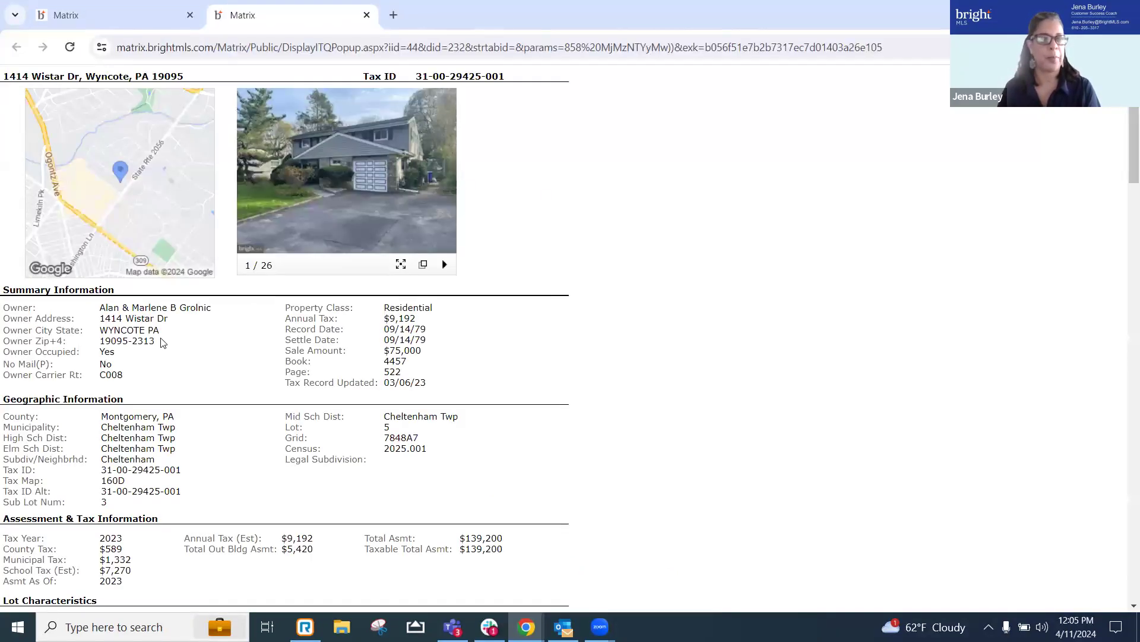
click(126, 17)
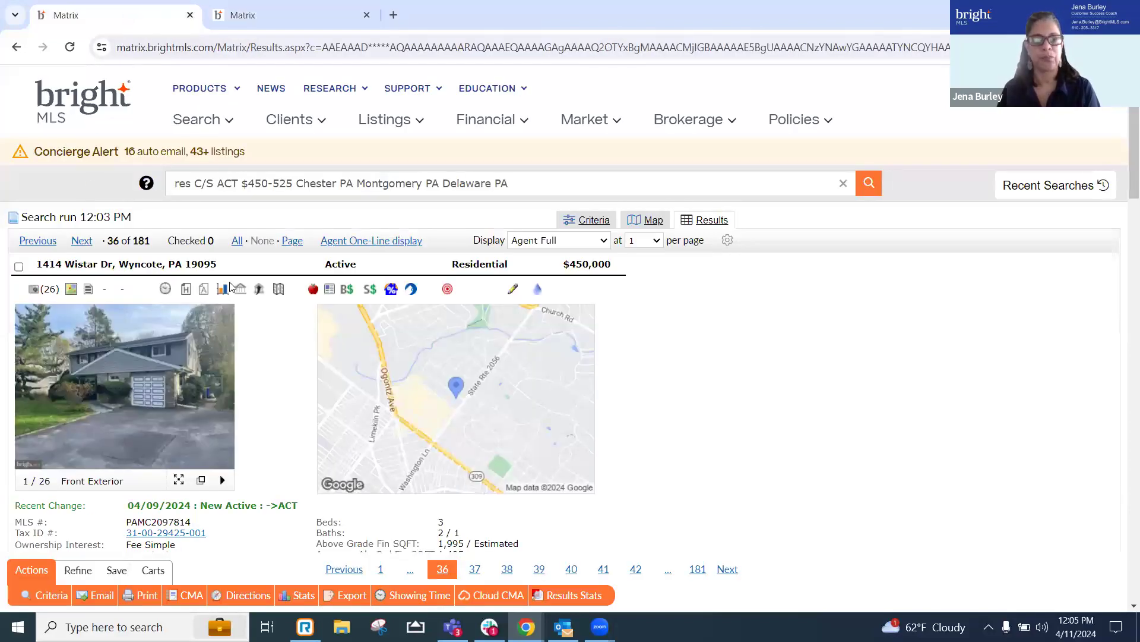
scroll(1124, 152, down, 10)
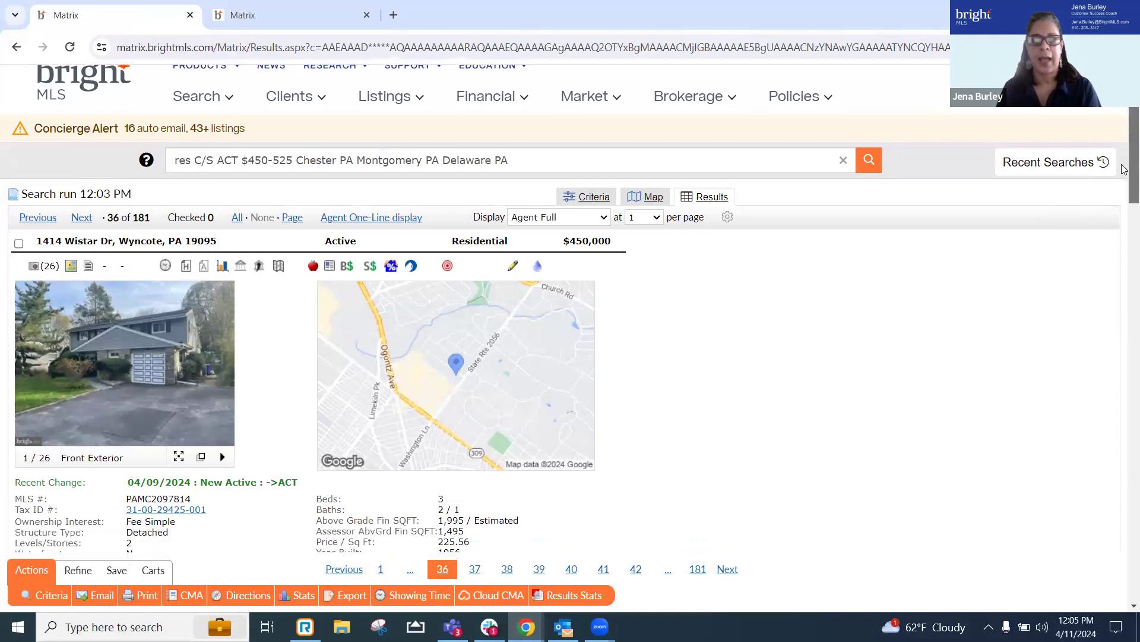
scroll(315, 309, down, 14)
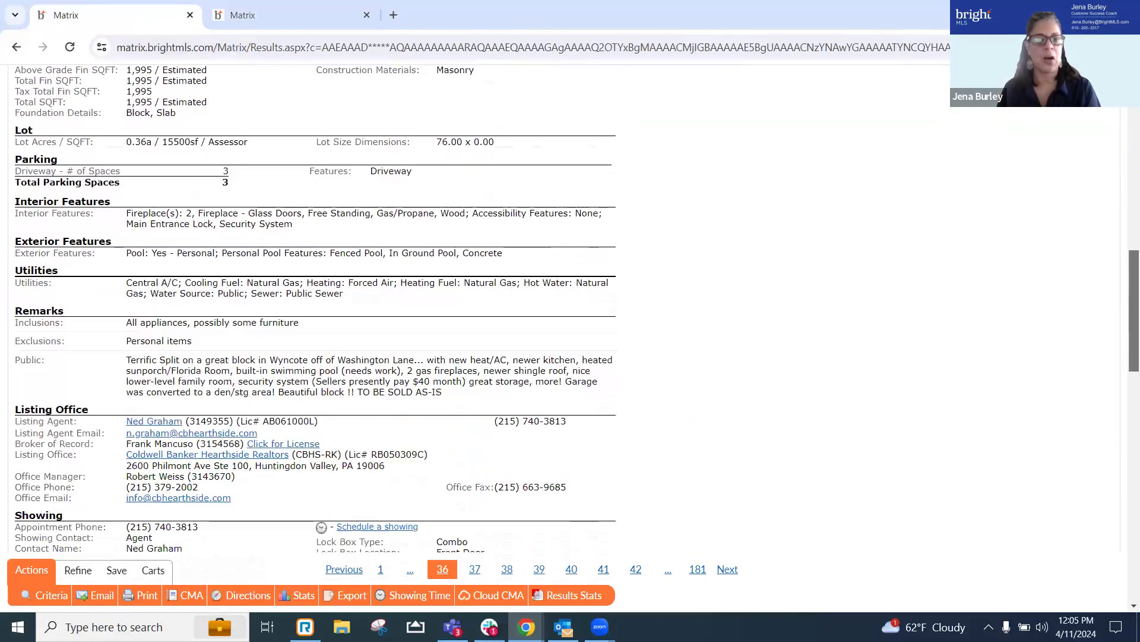
scroll(315, 309, down, 4)
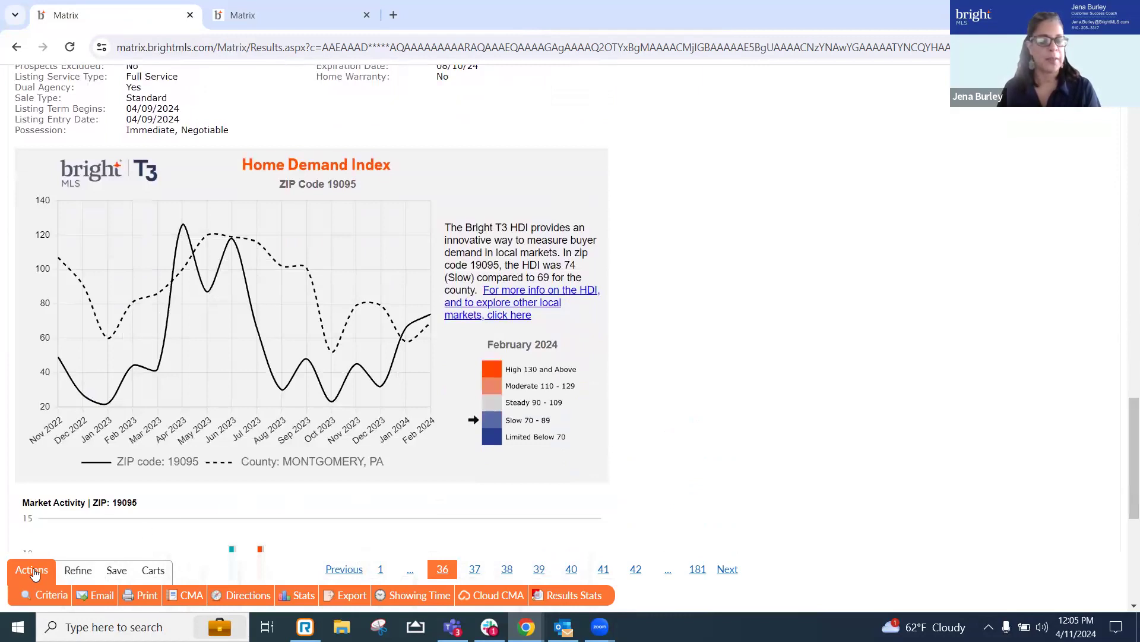
click(141, 595)
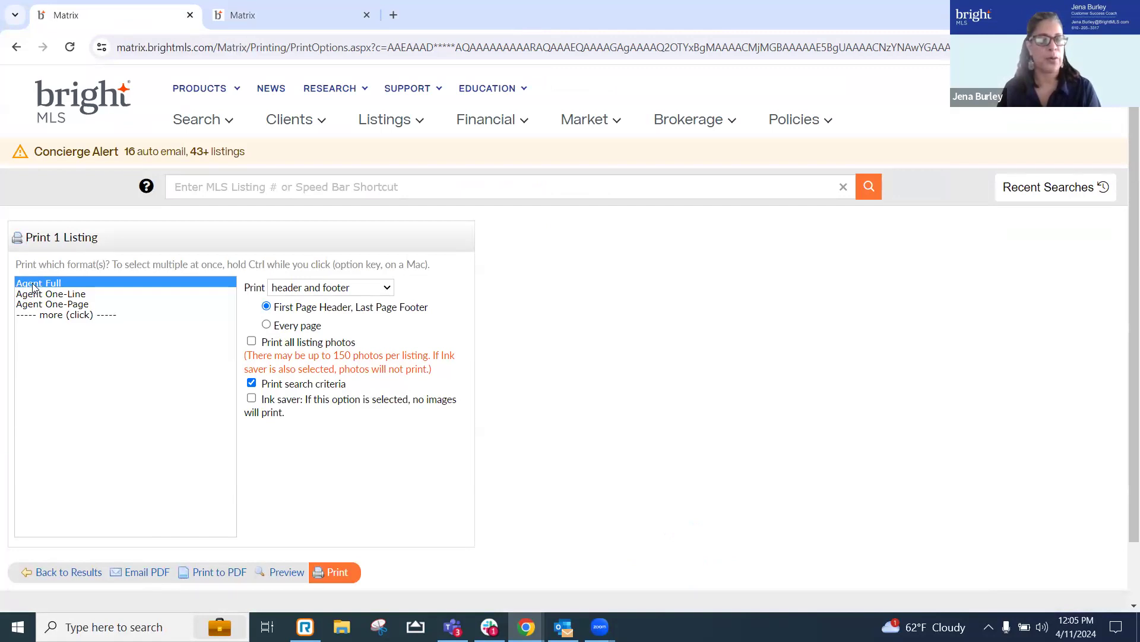
click(49, 316)
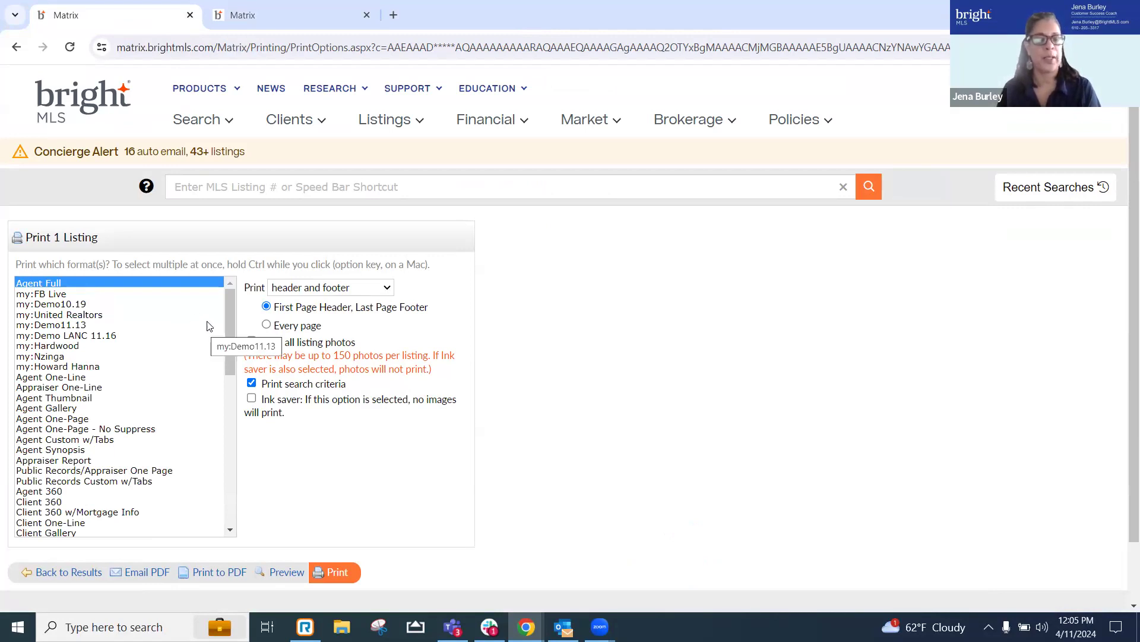
click(283, 572)
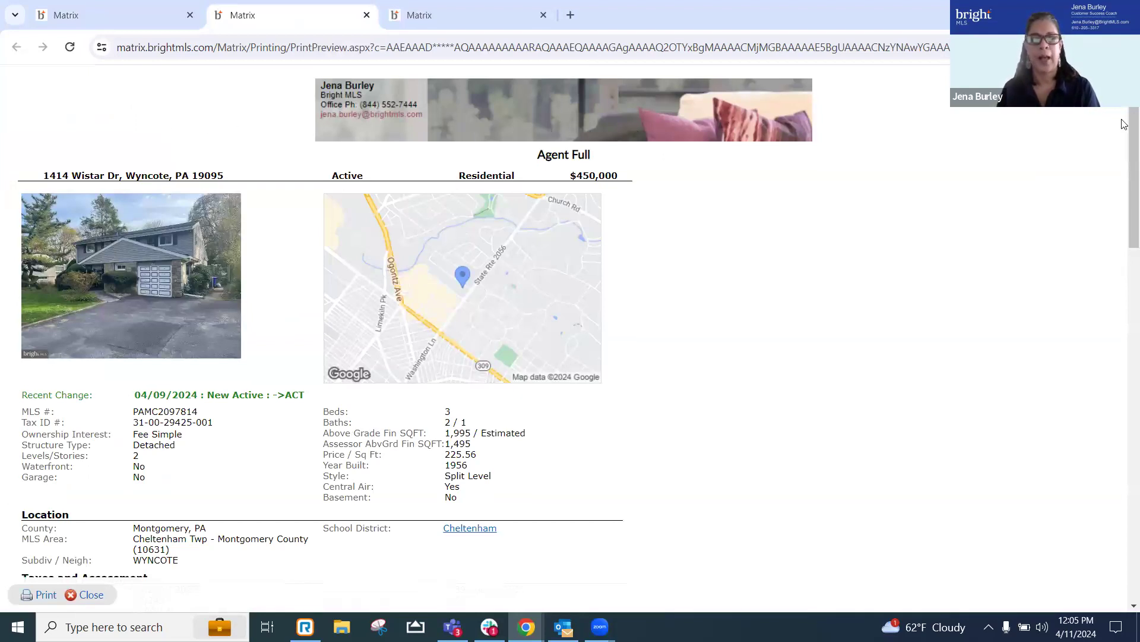
scroll(321, 333, down, 15)
scroll(869, 502, down, 8)
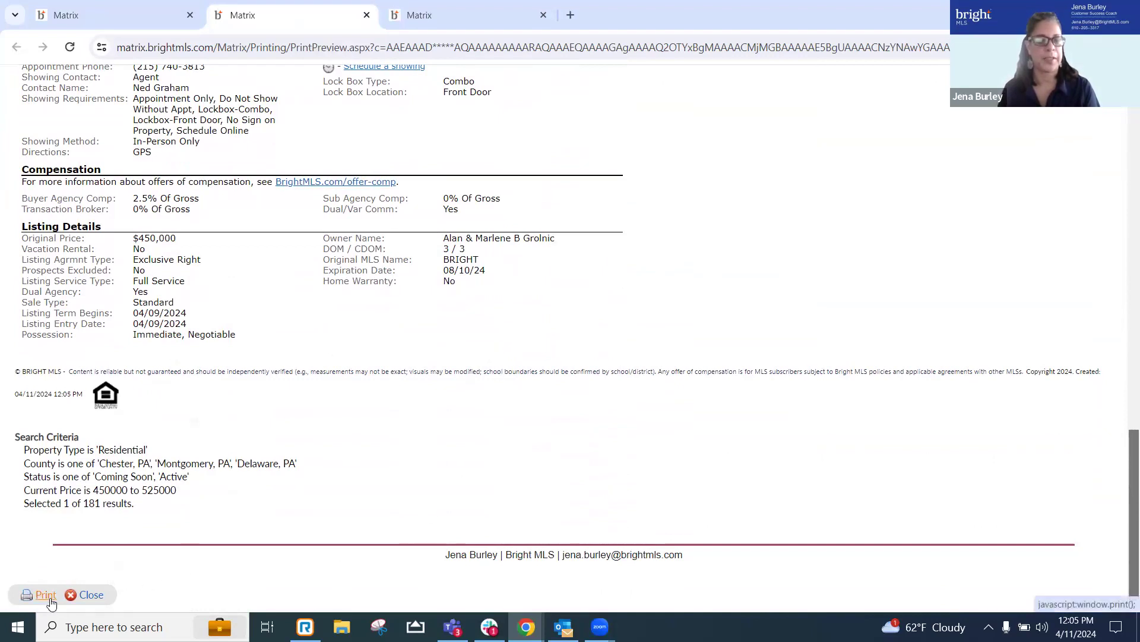
click(94, 596)
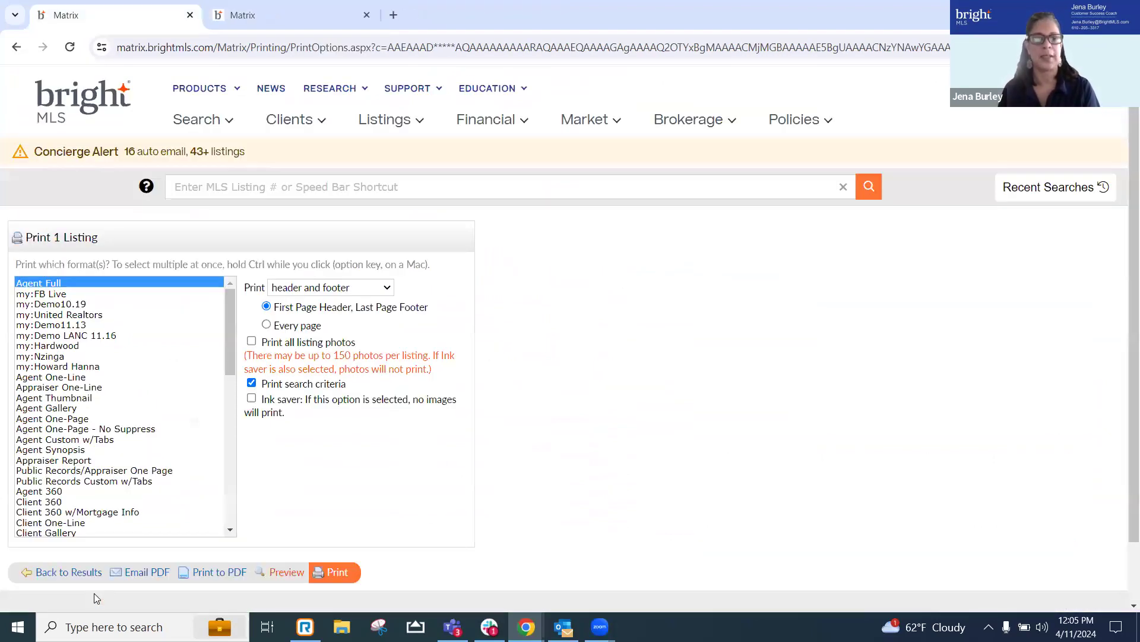
- Return to the results, switch the display to Agent One-Line, and scroll through the table
click(61, 572)
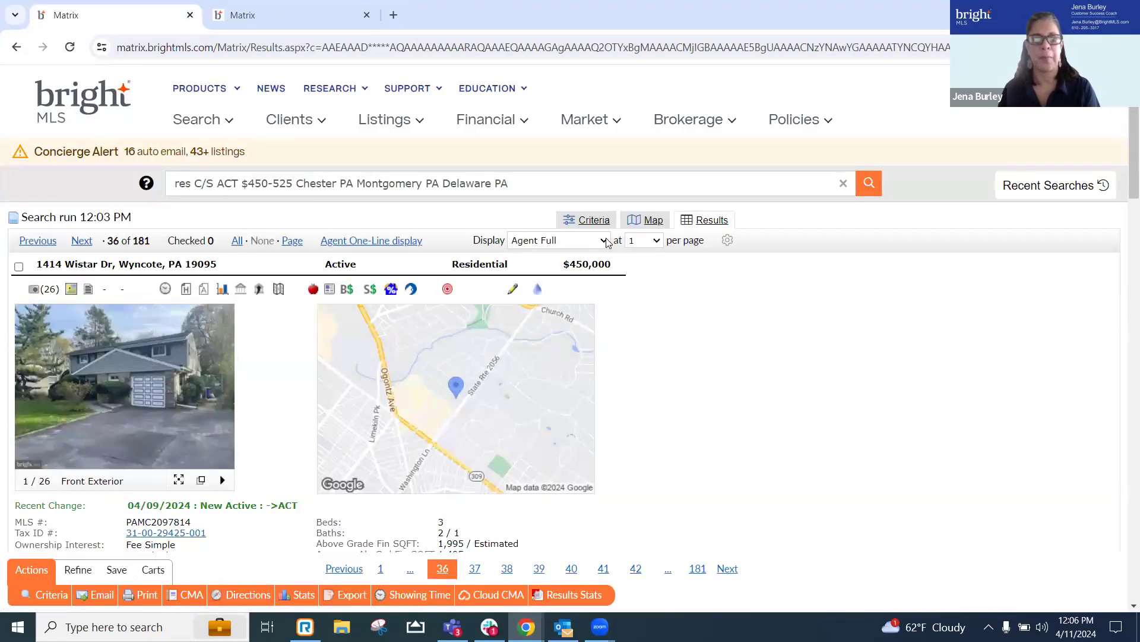
click(604, 240)
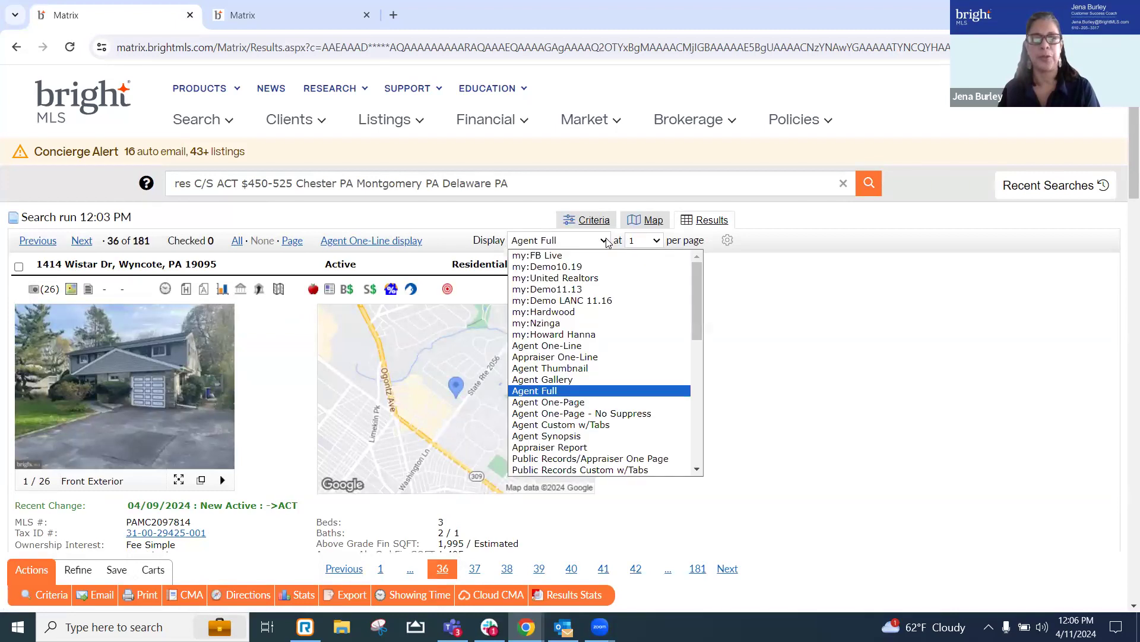
click(546, 346)
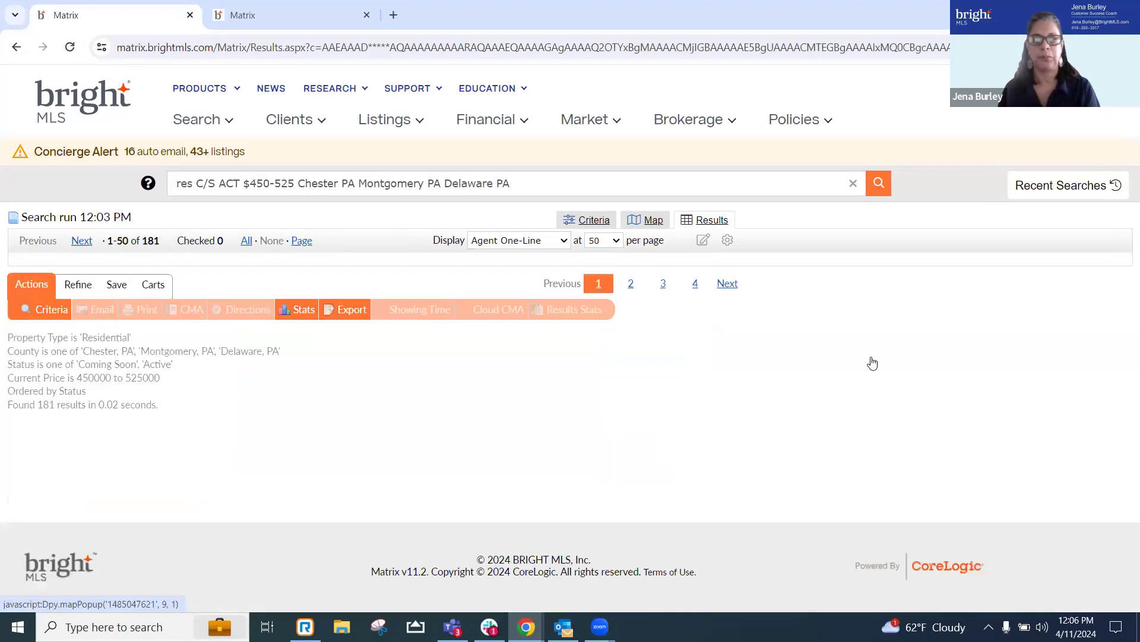
scroll(465, 331, down, 10)
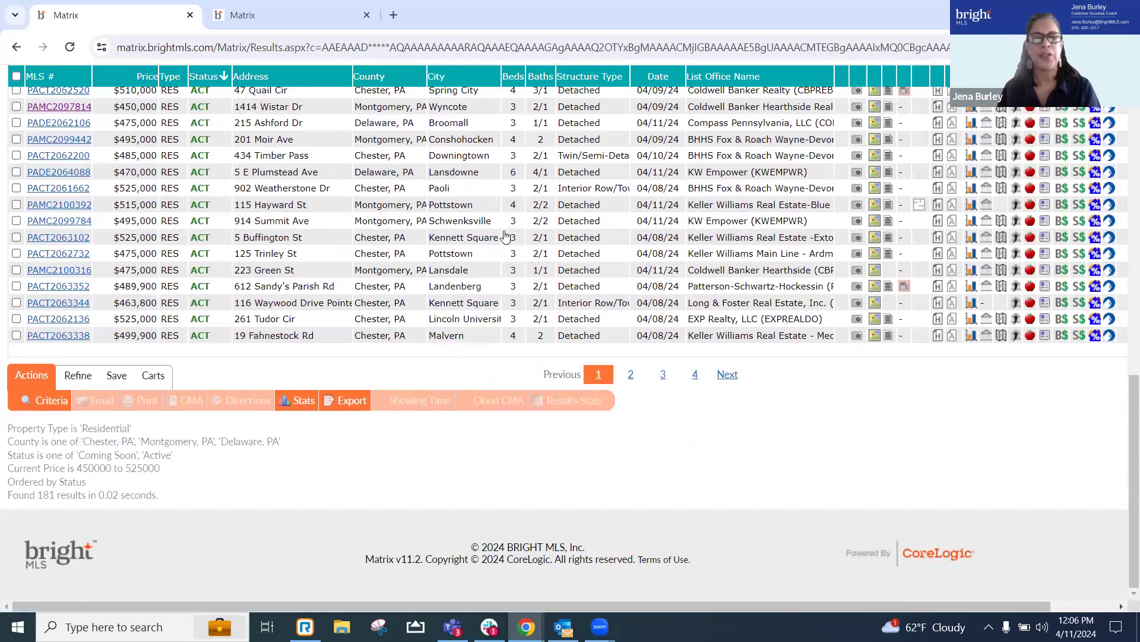
scroll(502, 238, up, 1)
scroll(502, 238, up, 6)
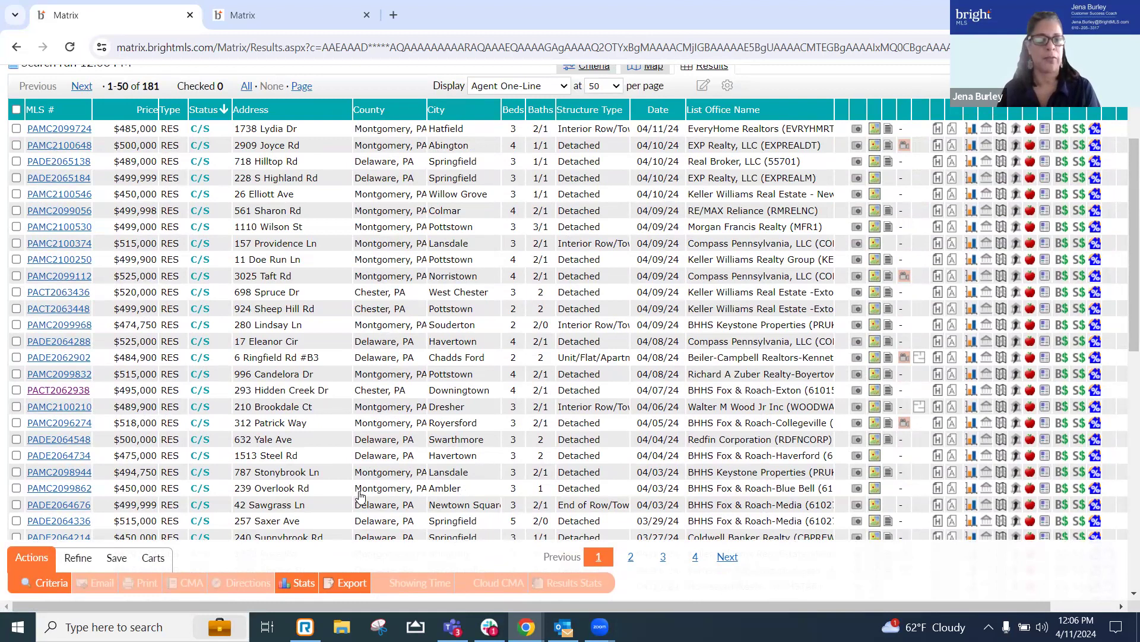
click(55, 455)
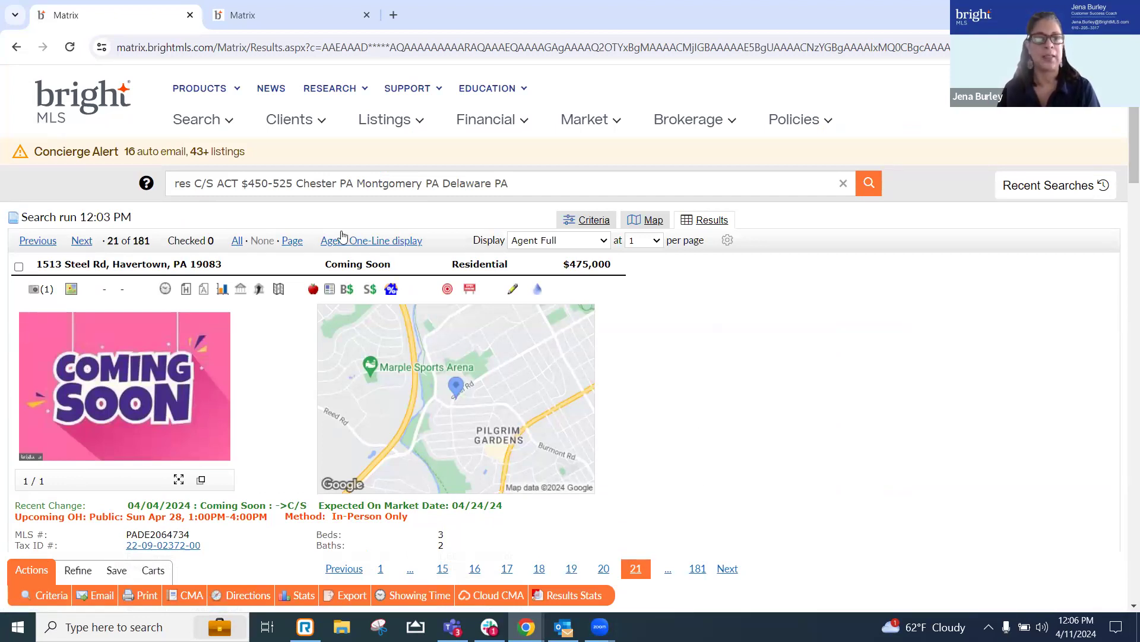
click(15, 48)
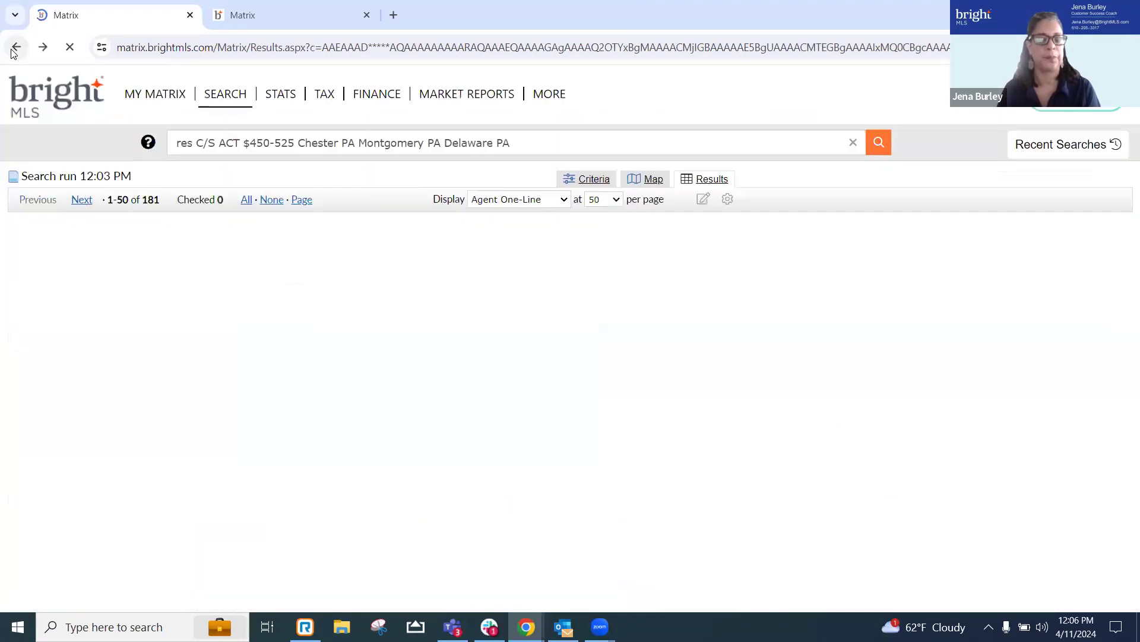
scroll(328, 445, down, 3)
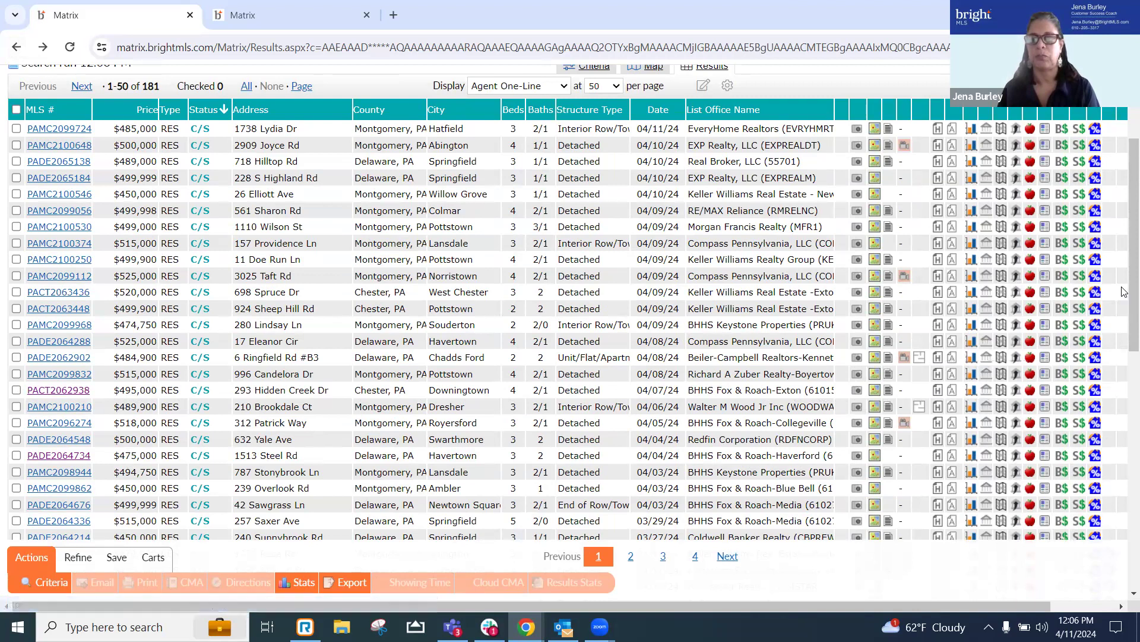
scroll(1123, 291, up, 3)
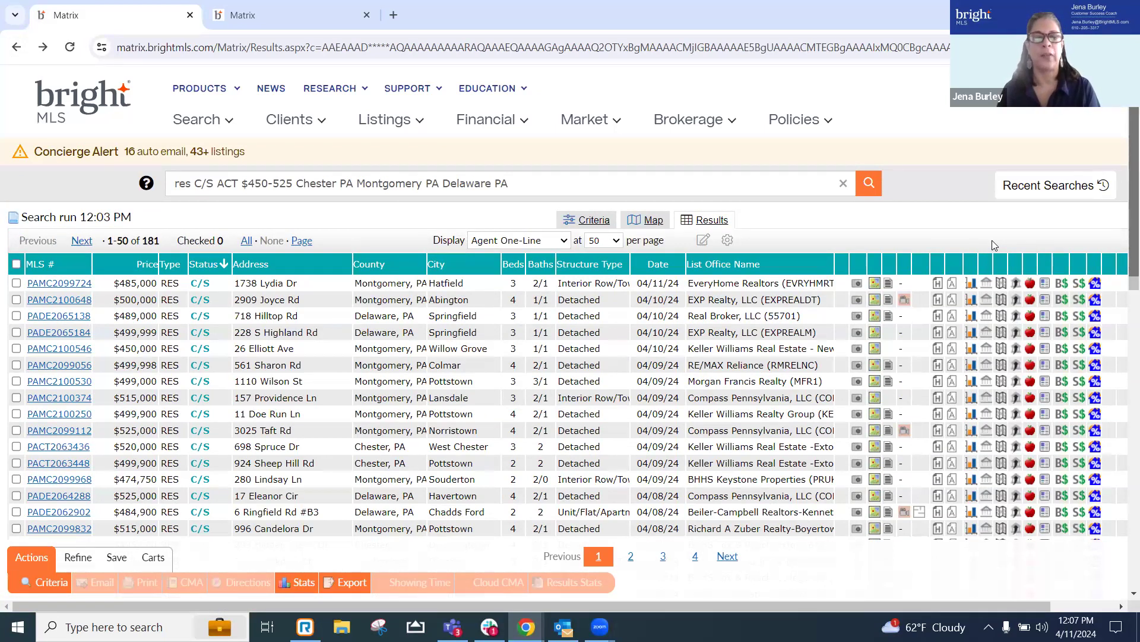
- Rename the current display to 'Demo 4.11 FB' and save it as a copy
click(702, 241)
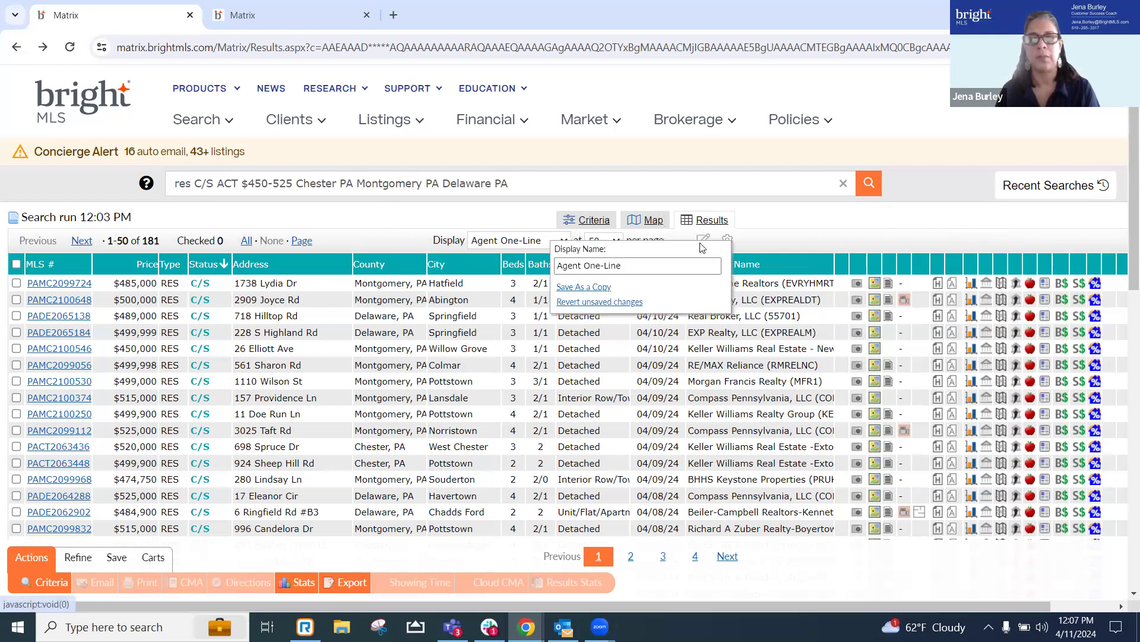
click(636, 265)
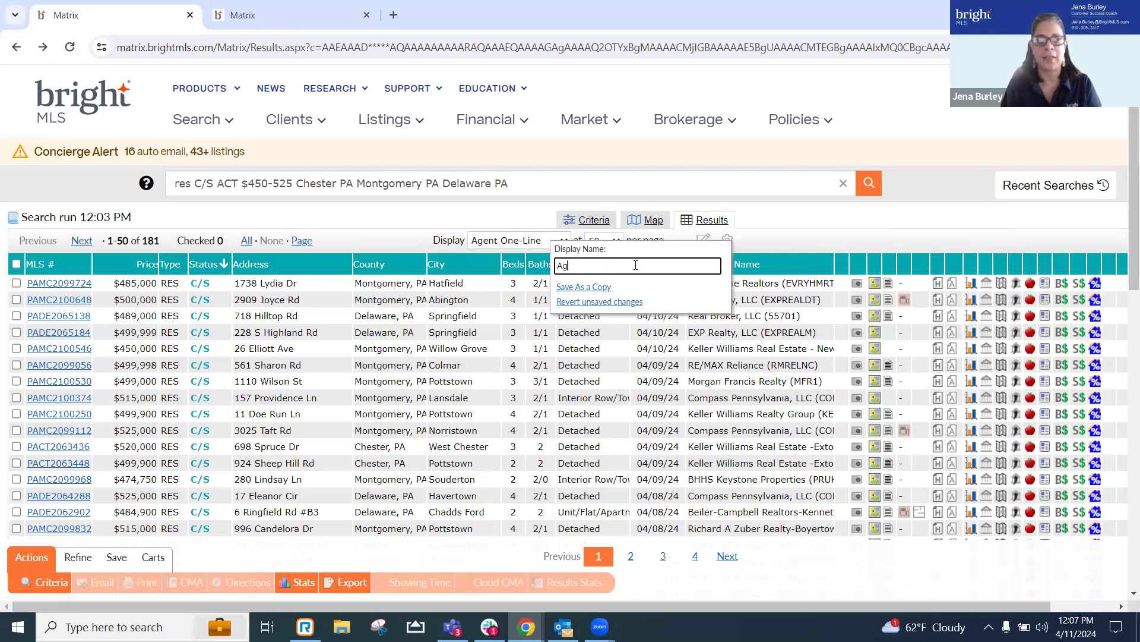
key(BackSpace)
key(BackSpace)
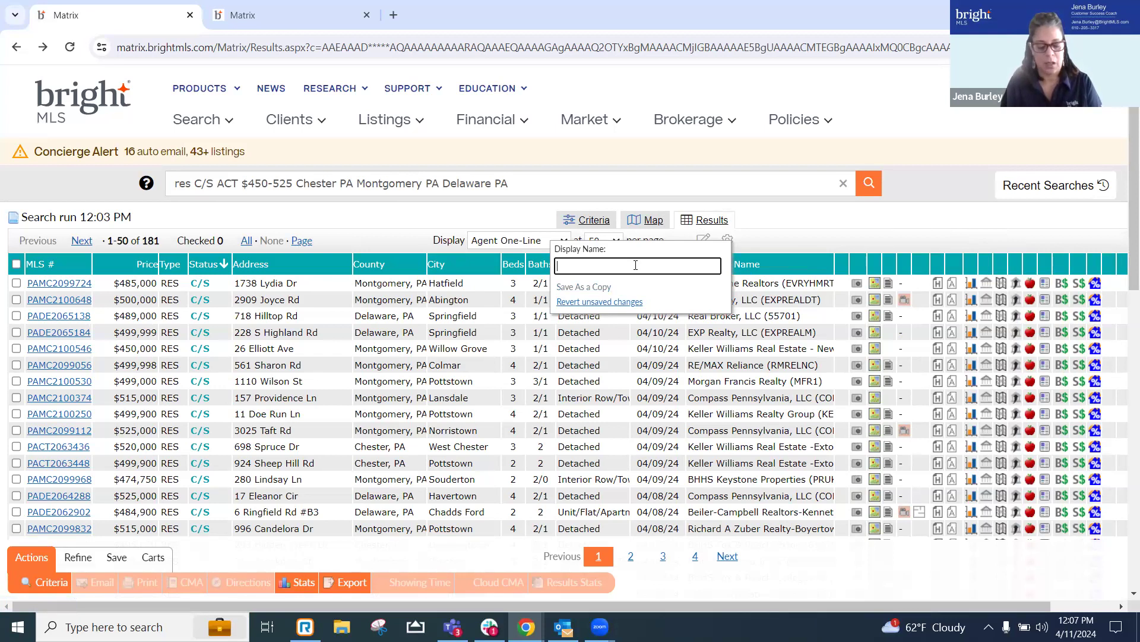
text(Demo 4.11 FB)
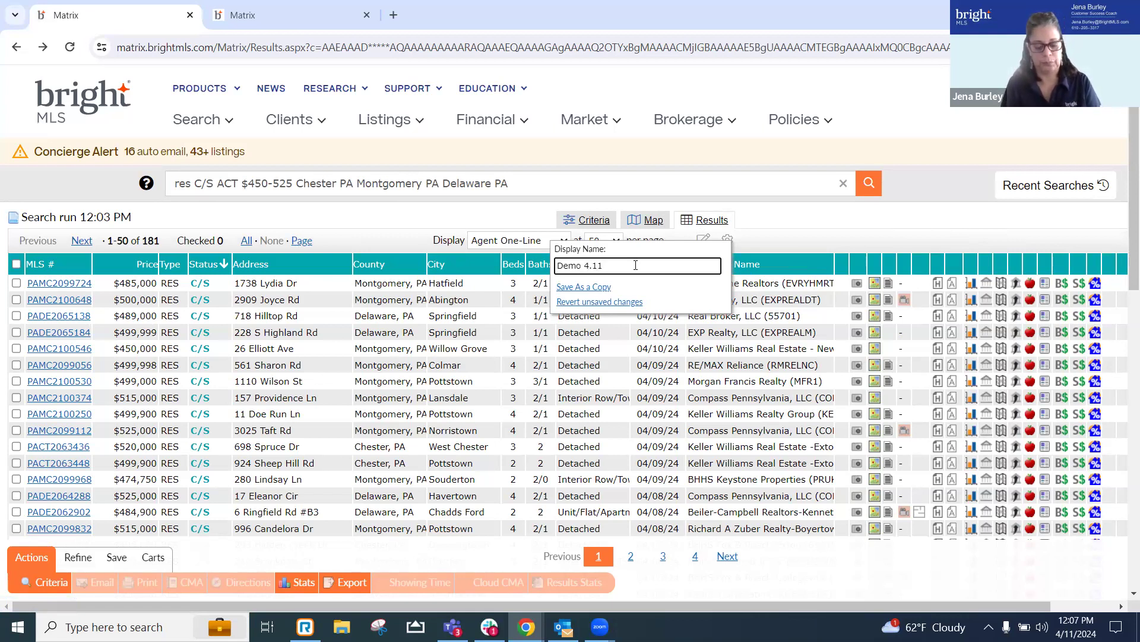
click(583, 288)
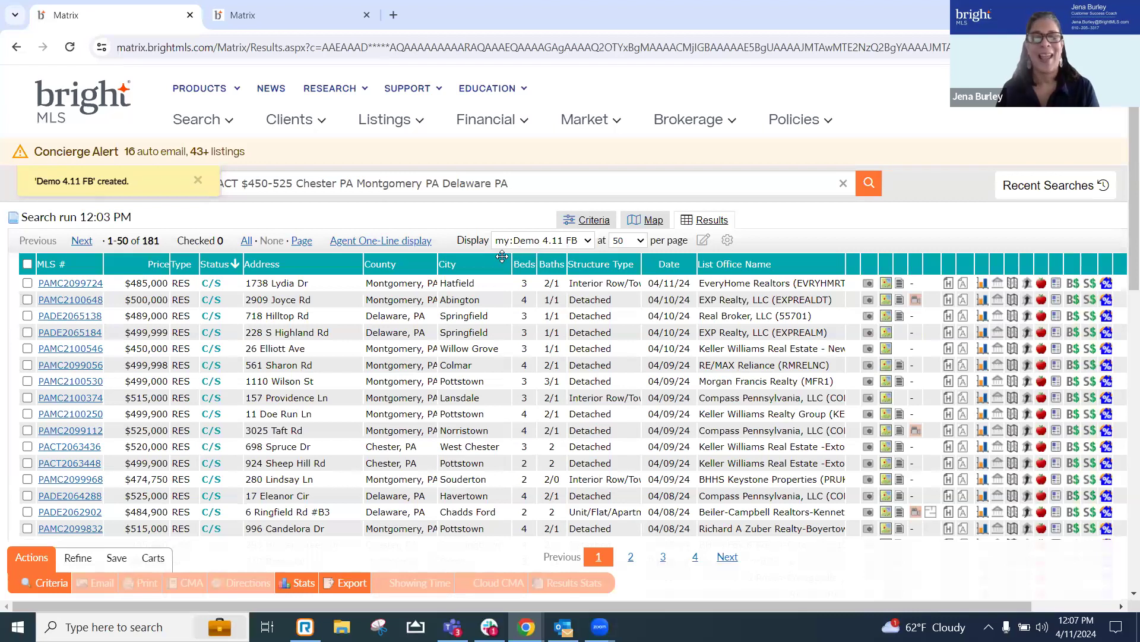
click(587, 243)
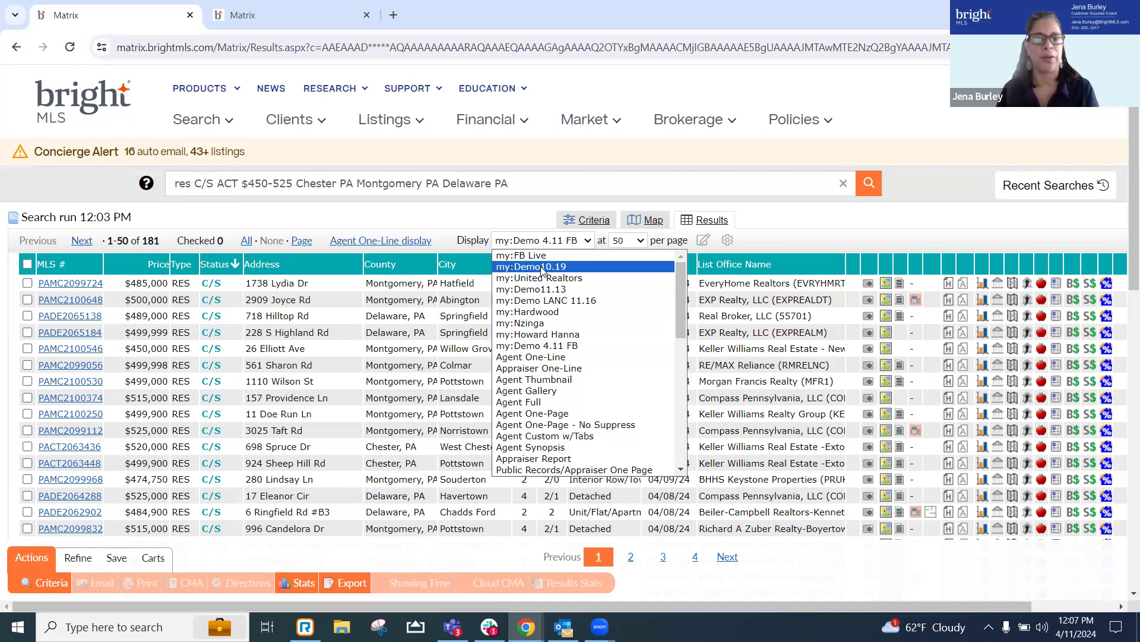
click(836, 241)
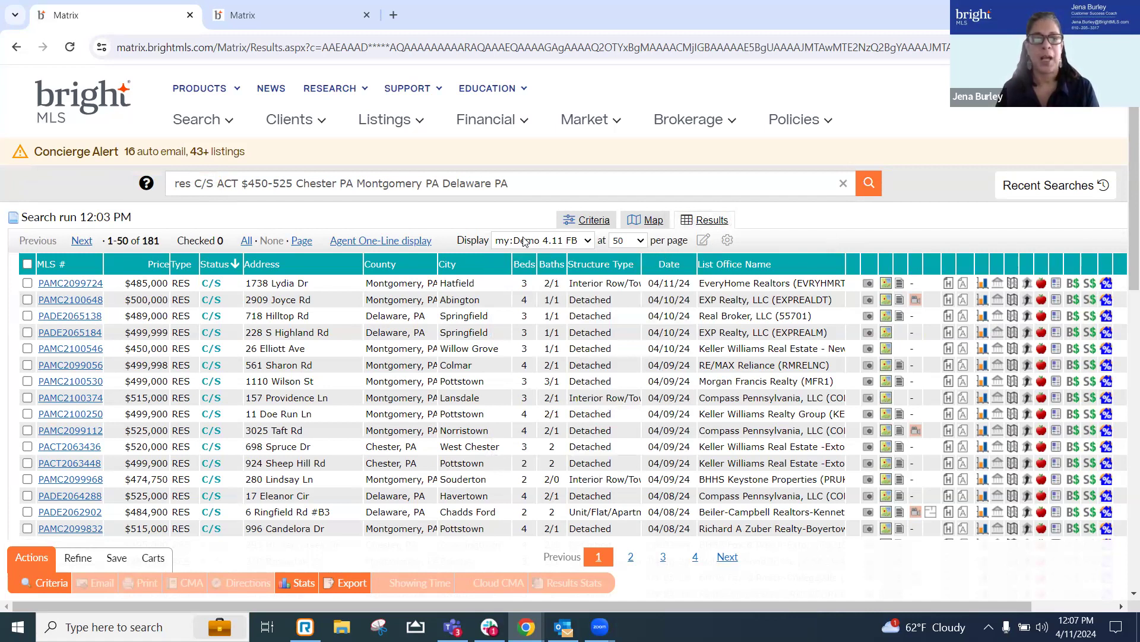
- Delete the 'Demo 4.11 FB' display and confirm, reverting results to Agent One-Line
click(703, 243)
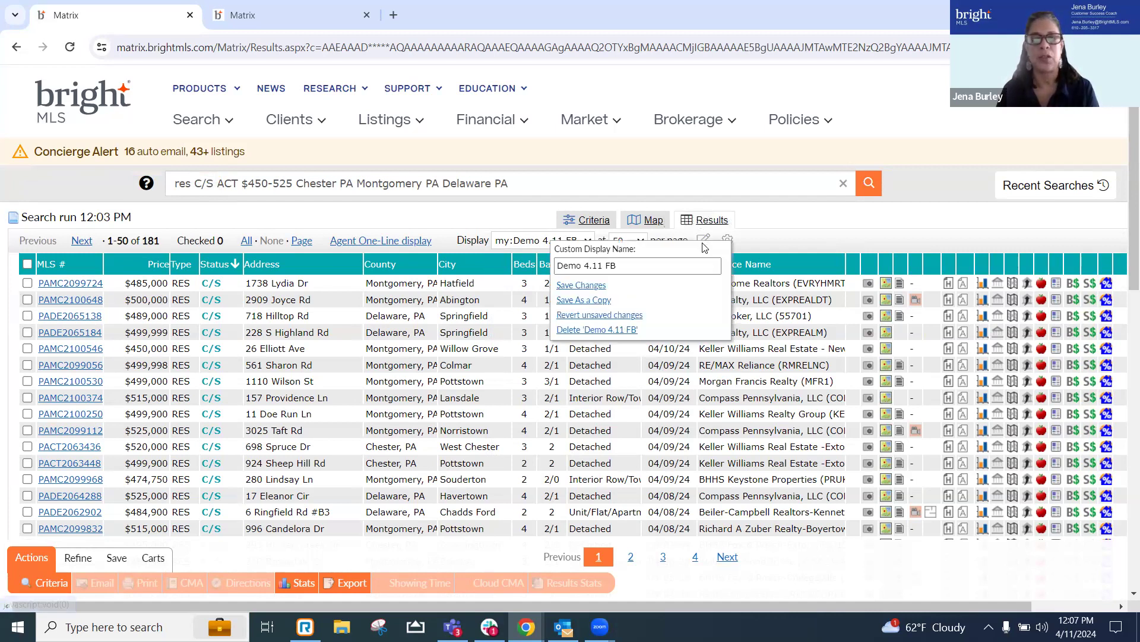
click(574, 332)
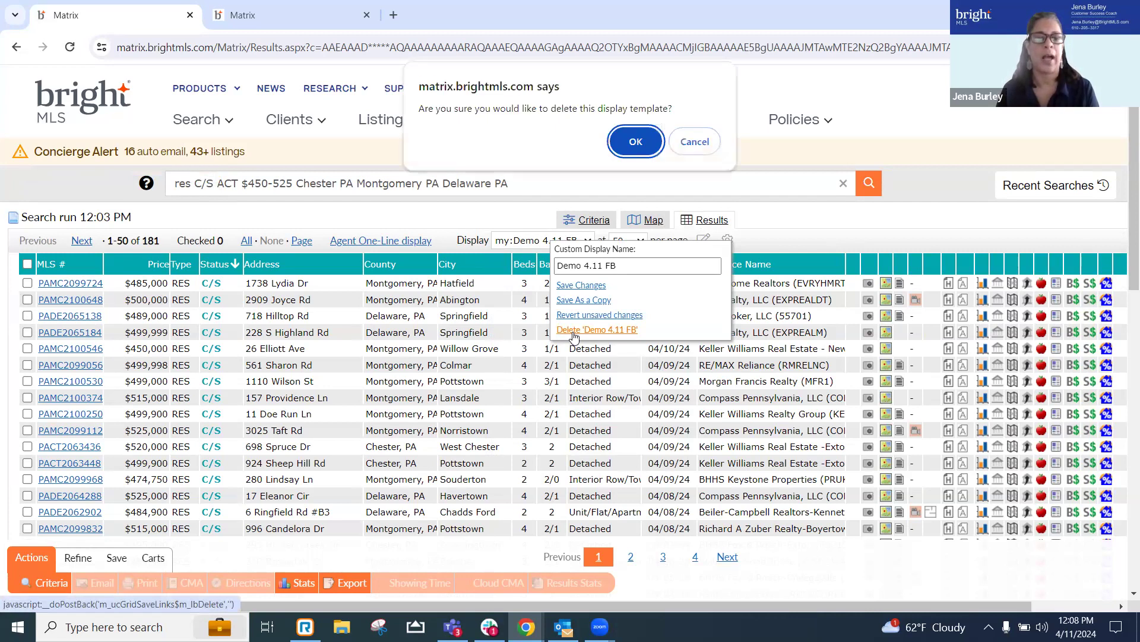
click(634, 143)
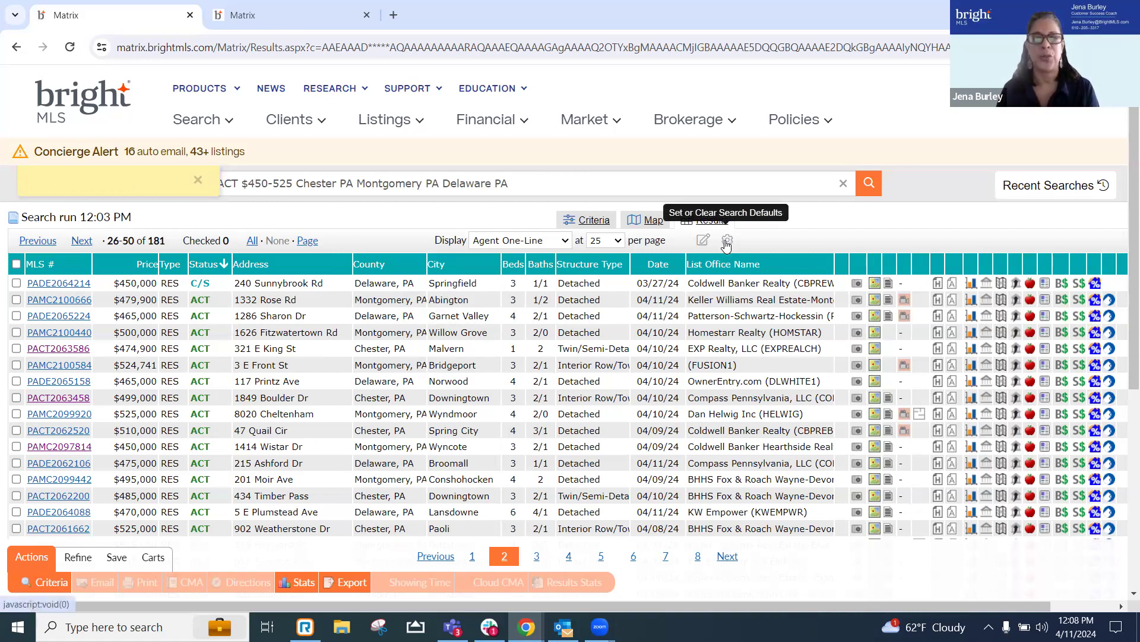
- Save Agent One-Line, the current sort order and 25 per page as the search starting default
click(726, 242)
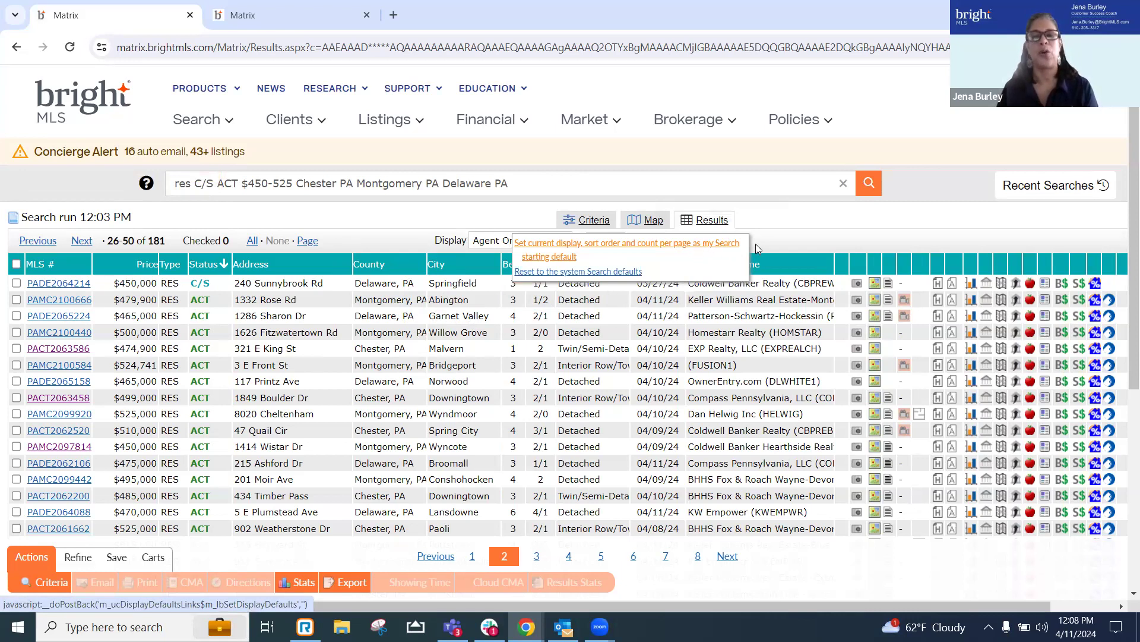
click(795, 252)
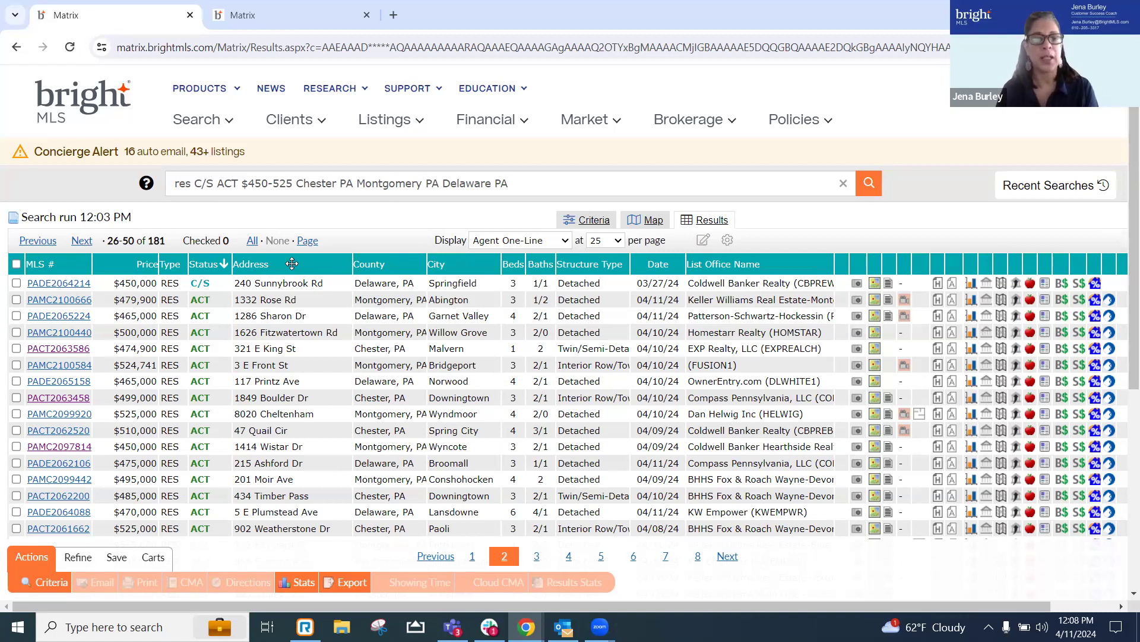
- Drag the Address column left to sit between MLS # and Price
drag(292, 263, 140, 295)
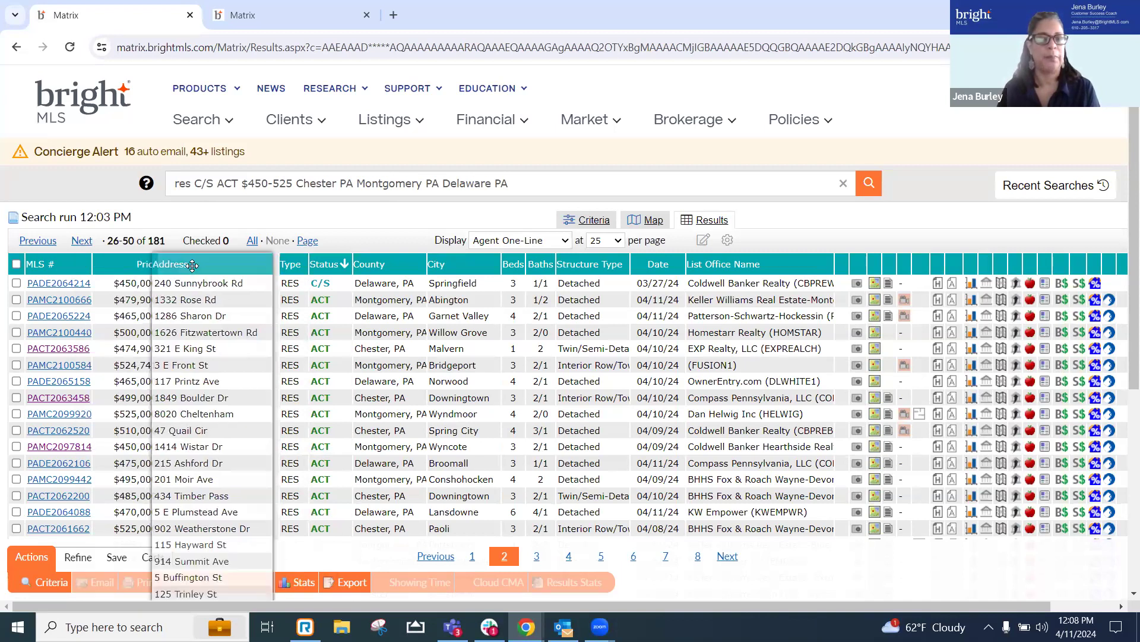
drag(192, 266, 142, 278)
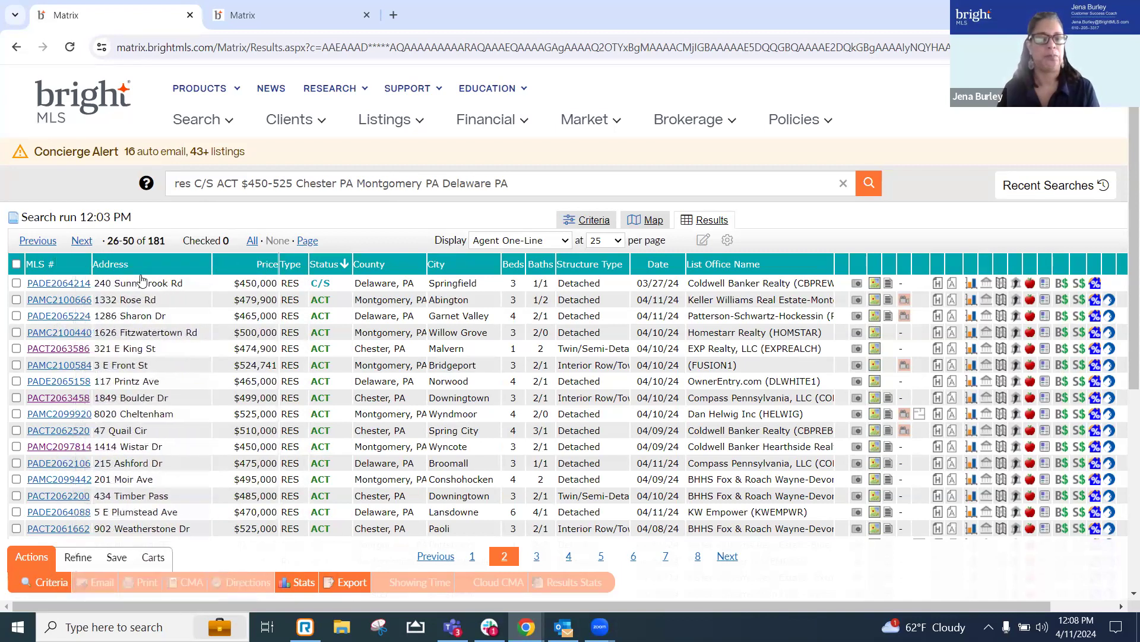
click(265, 269)
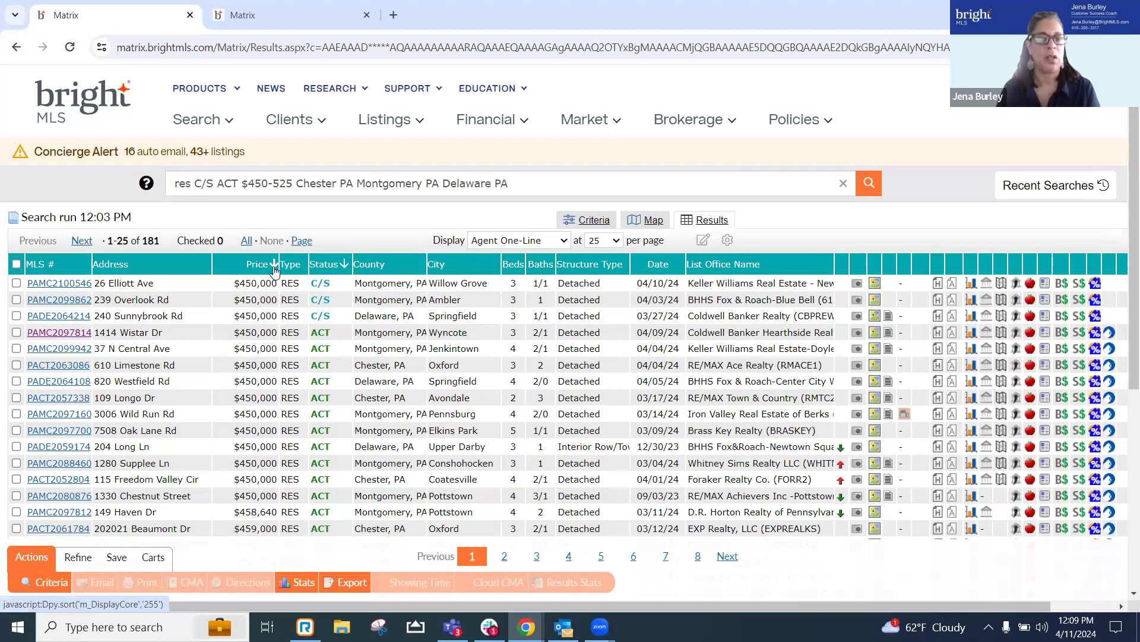
click(274, 267)
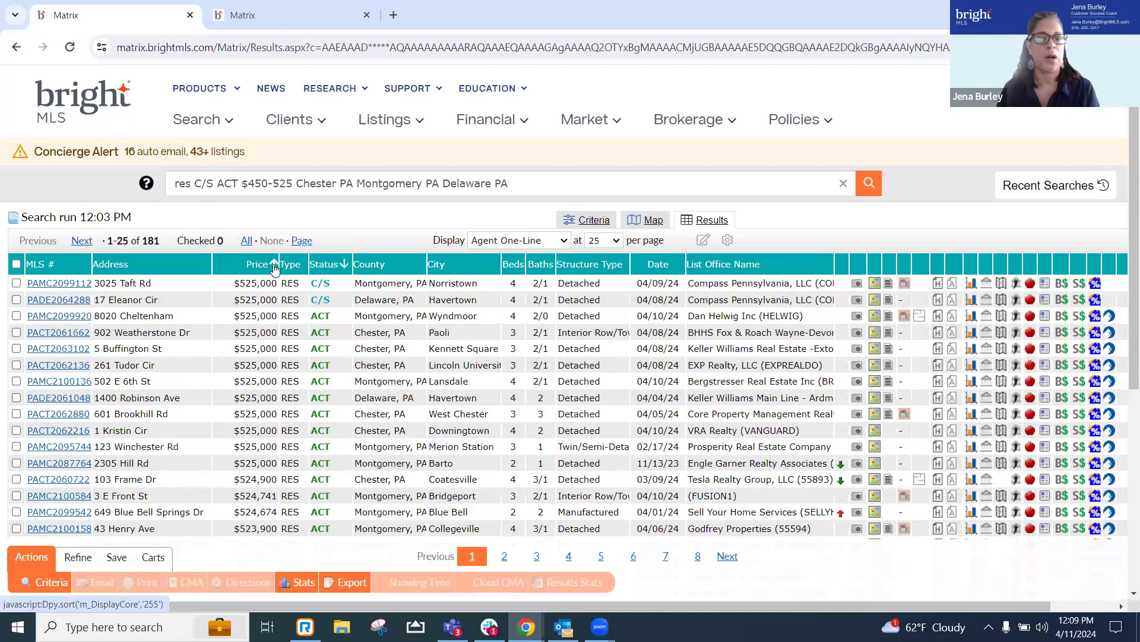
click(273, 267)
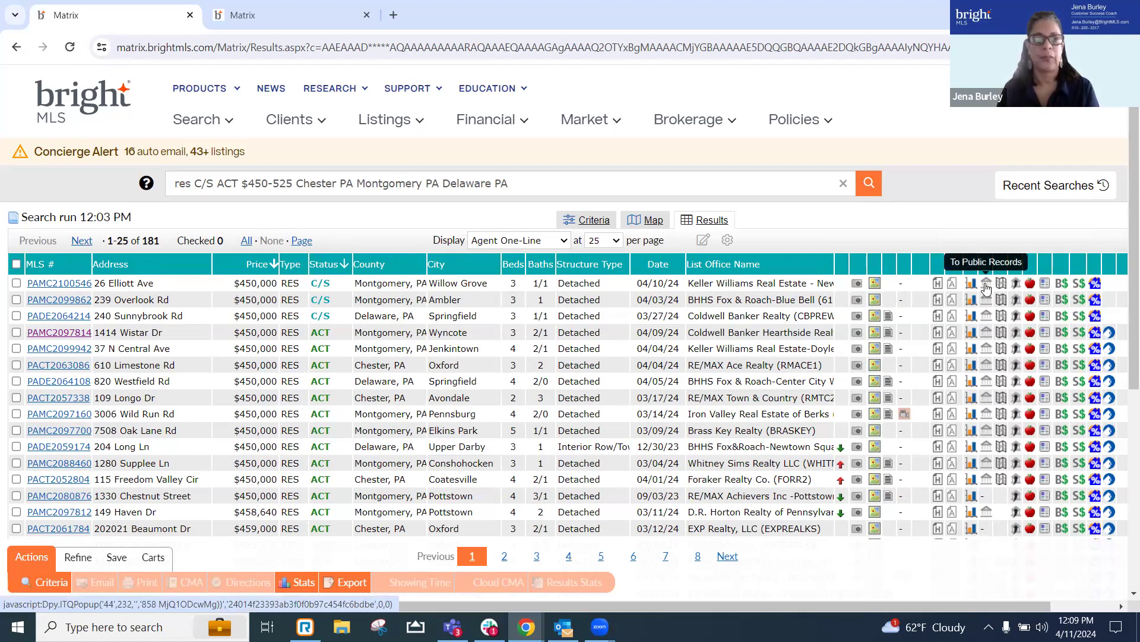
click(16, 283)
click(16, 300)
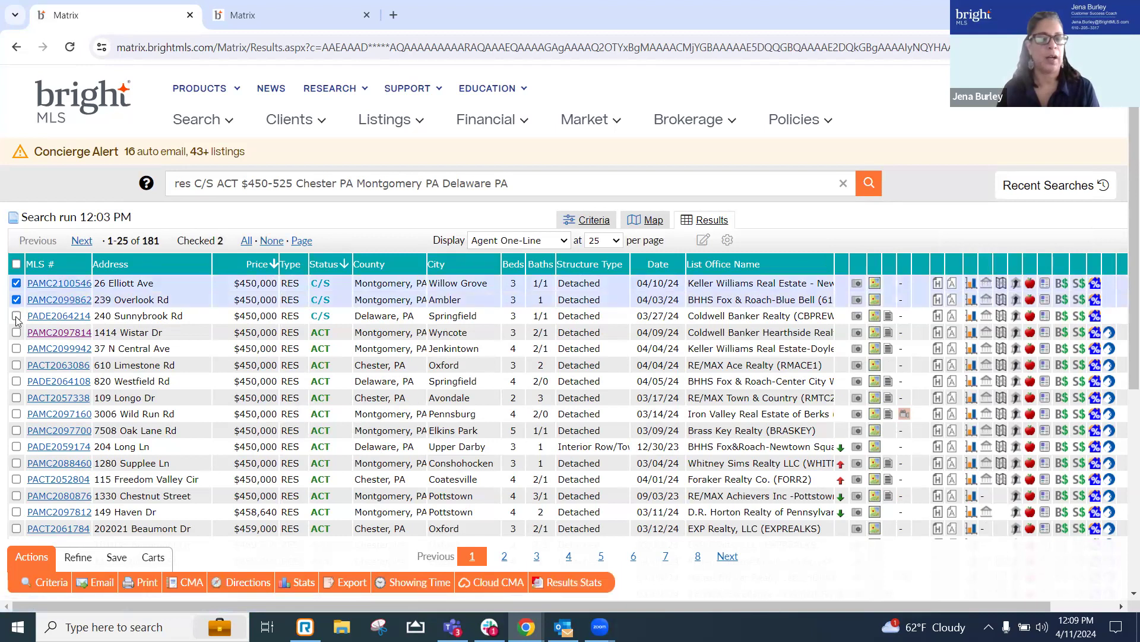
click(17, 316)
click(16, 333)
click(16, 349)
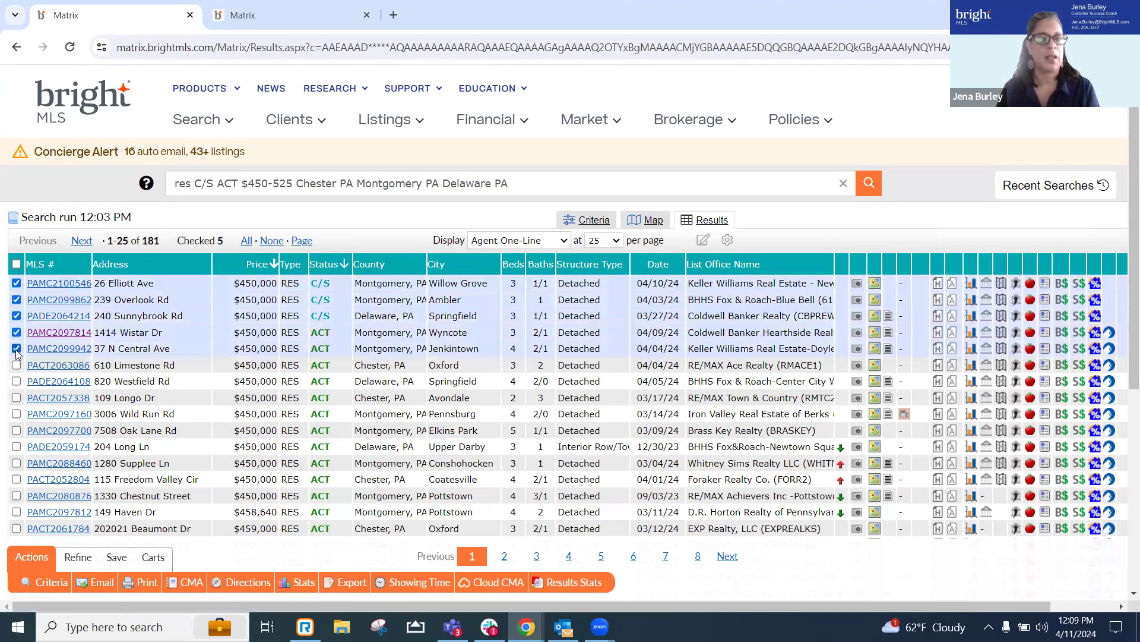
click(16, 365)
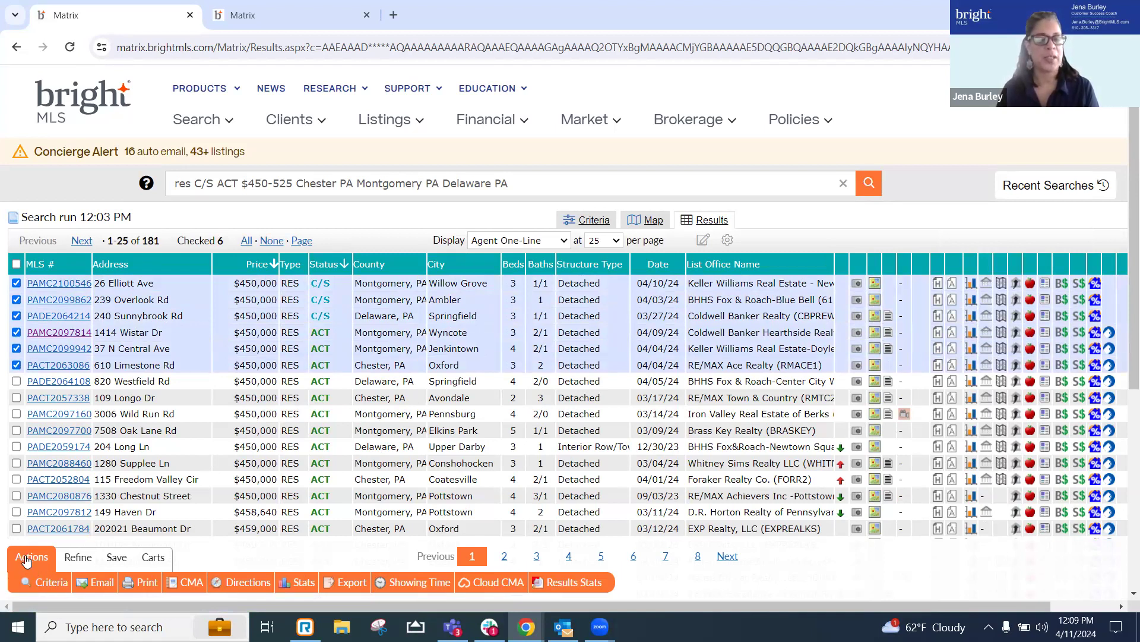
click(102, 584)
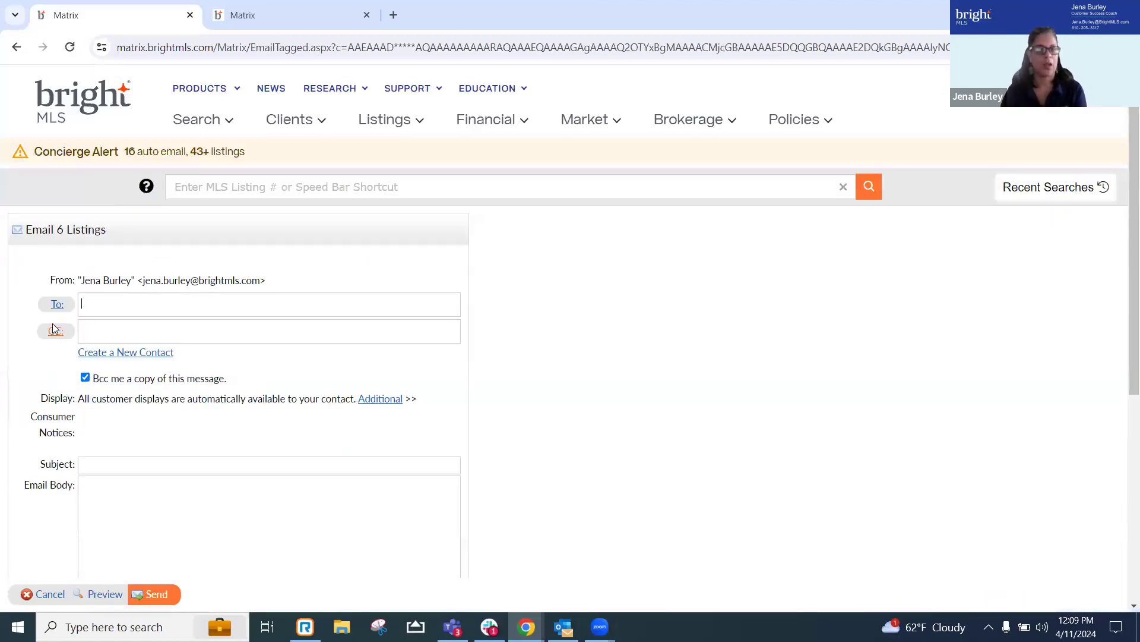
click(57, 304)
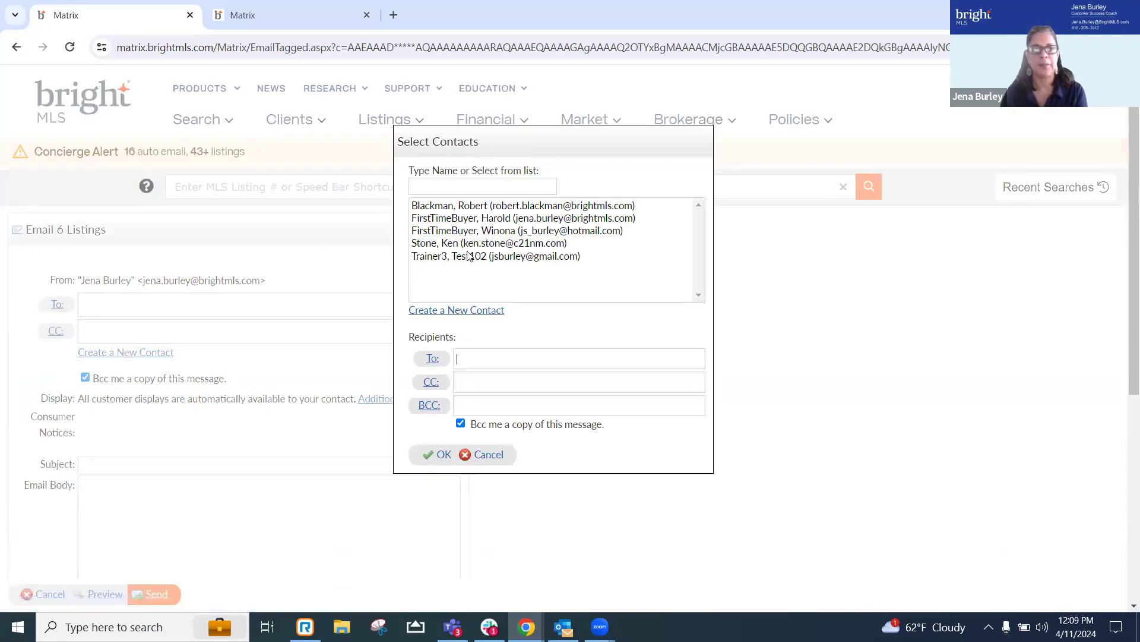
click(444, 220)
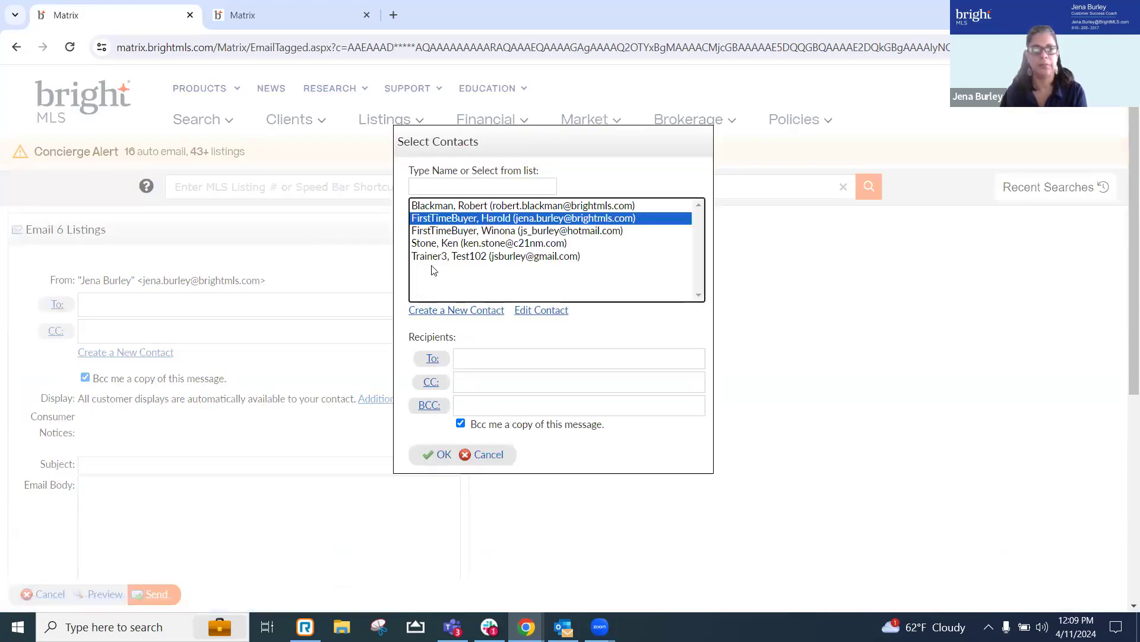
click(433, 359)
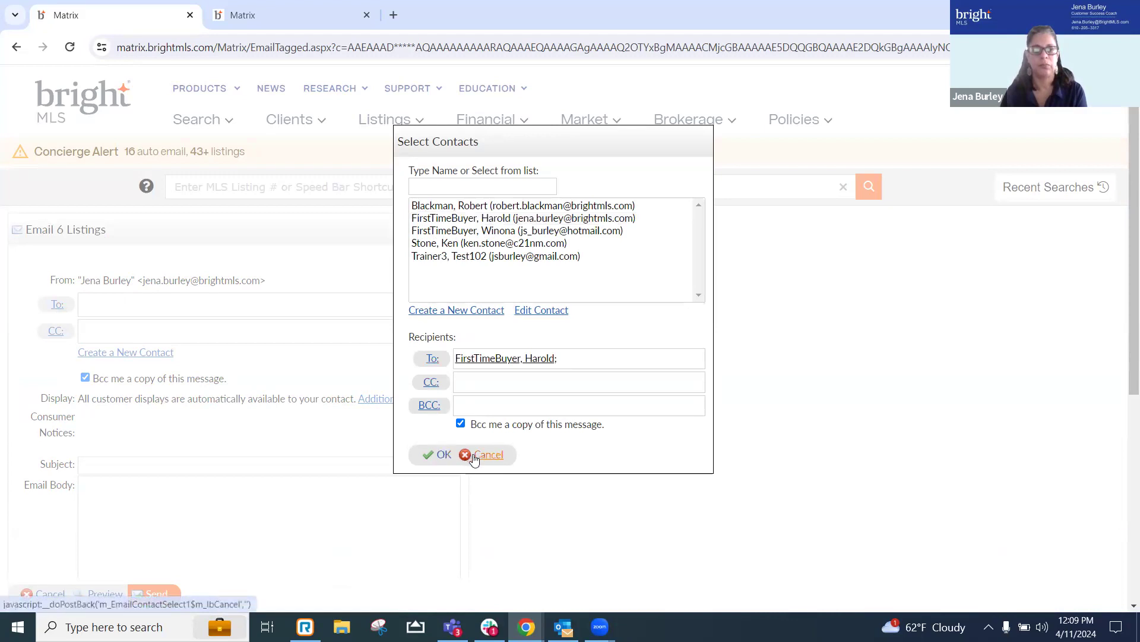
click(423, 457)
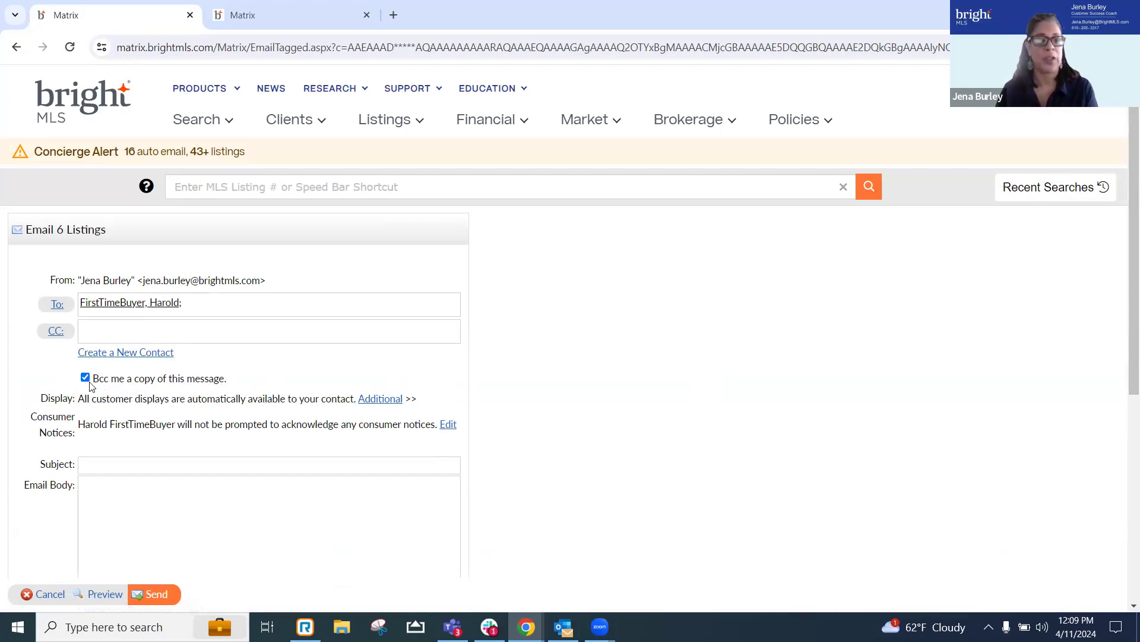
click(84, 378)
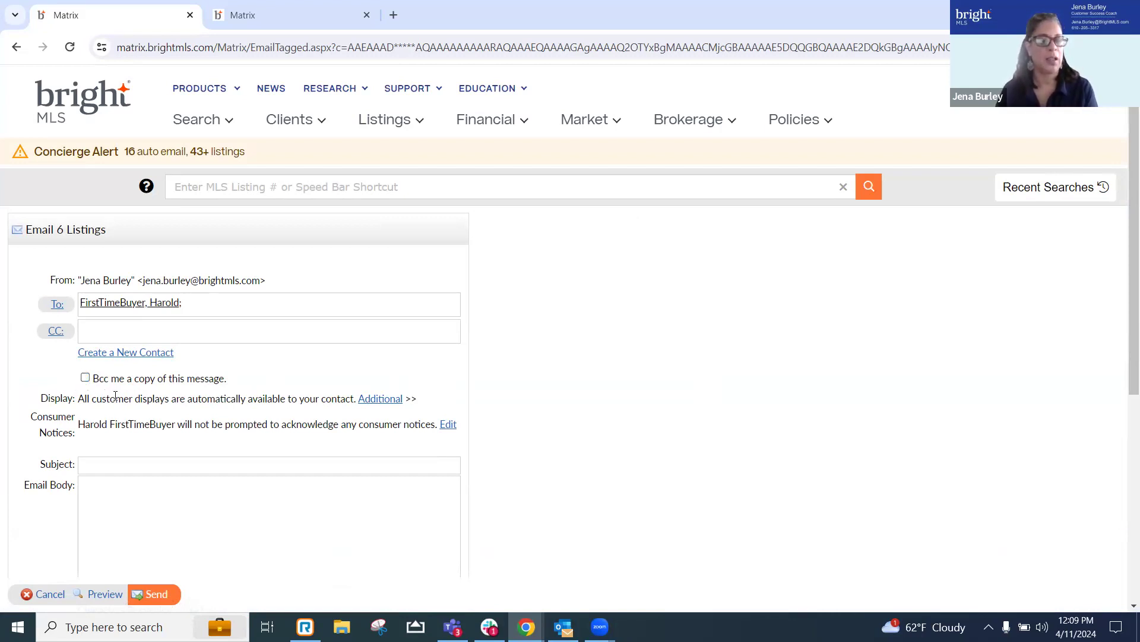
click(85, 378)
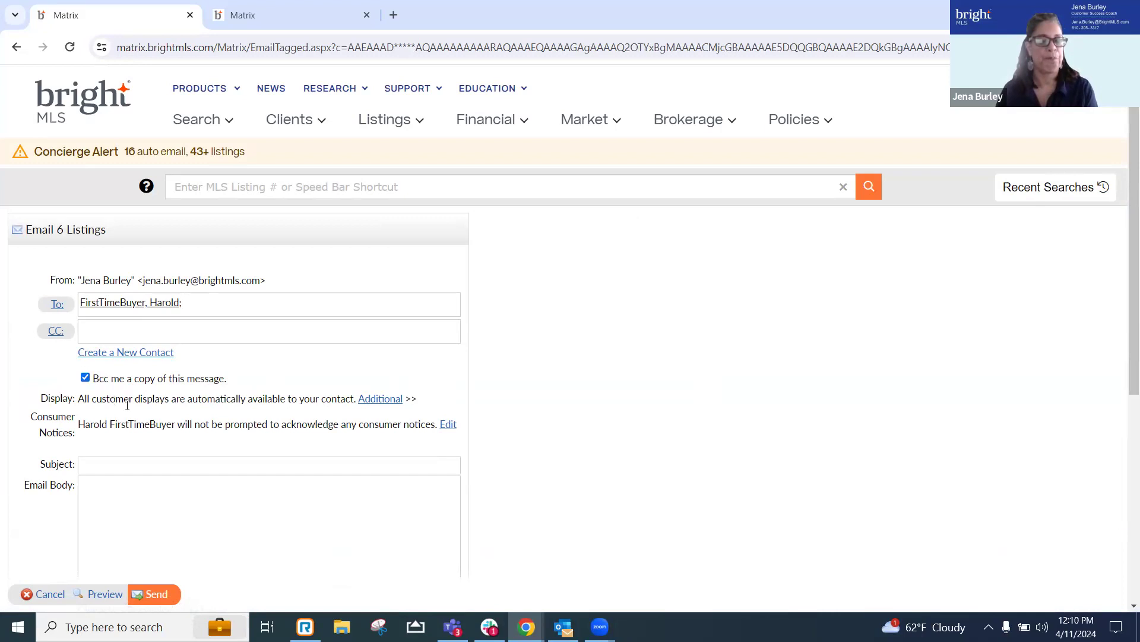
scroll(234, 446, down, 3)
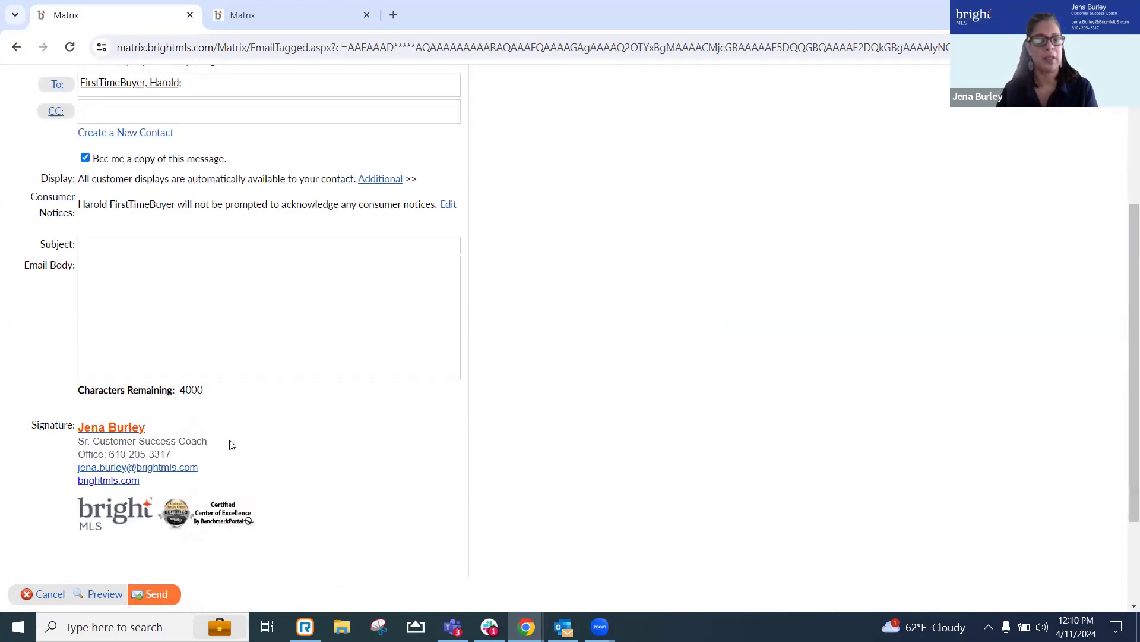
scroll(217, 425, down, 1)
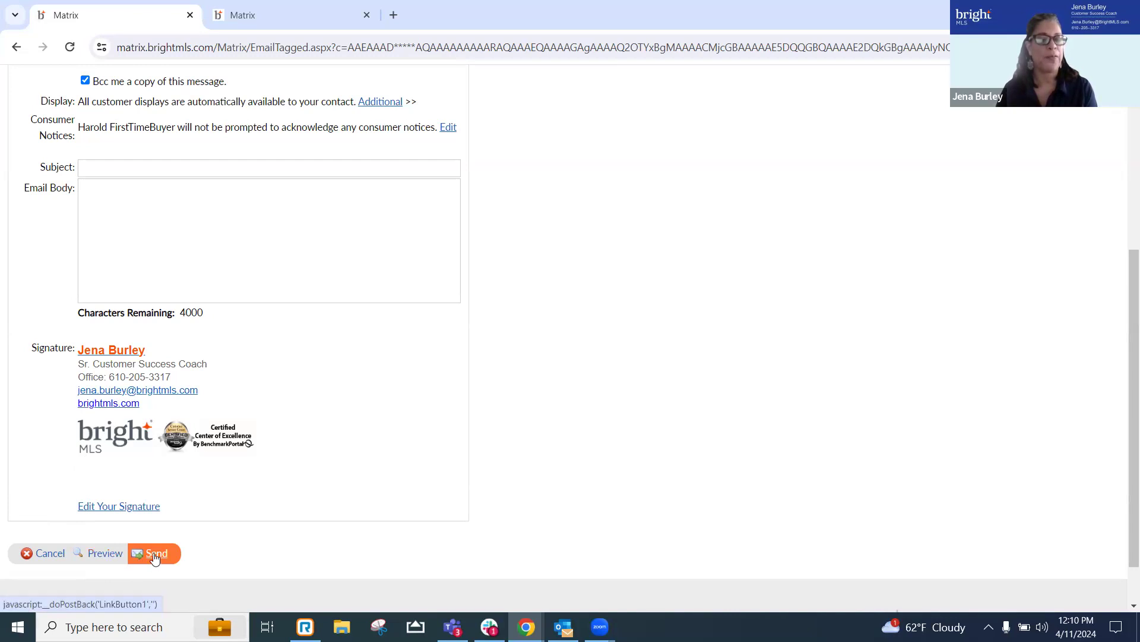
click(38, 553)
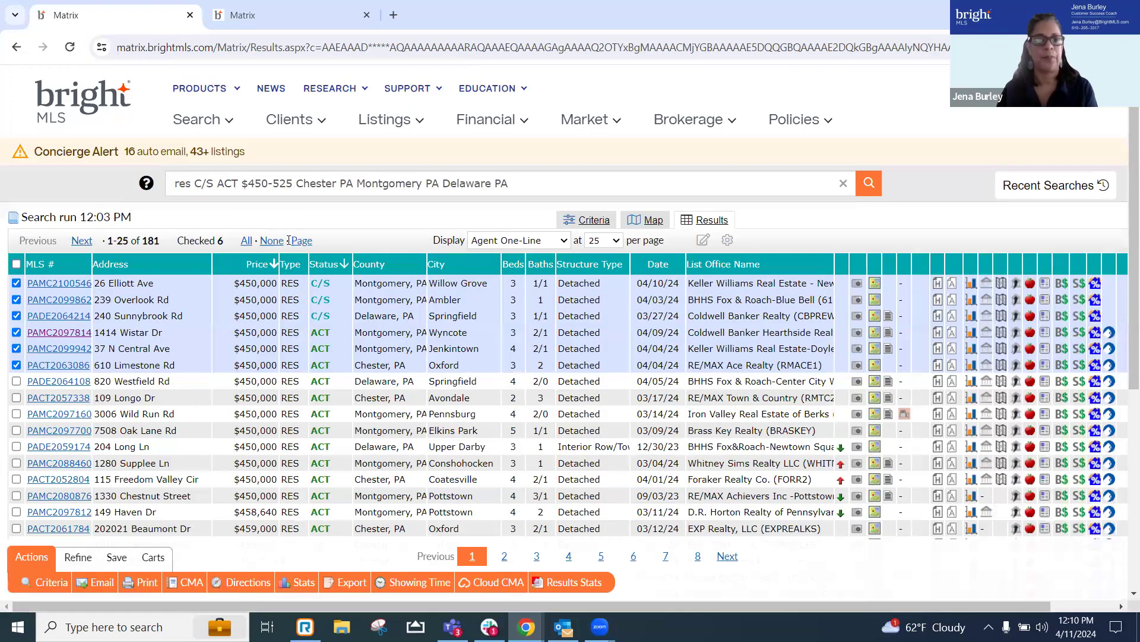
click(273, 242)
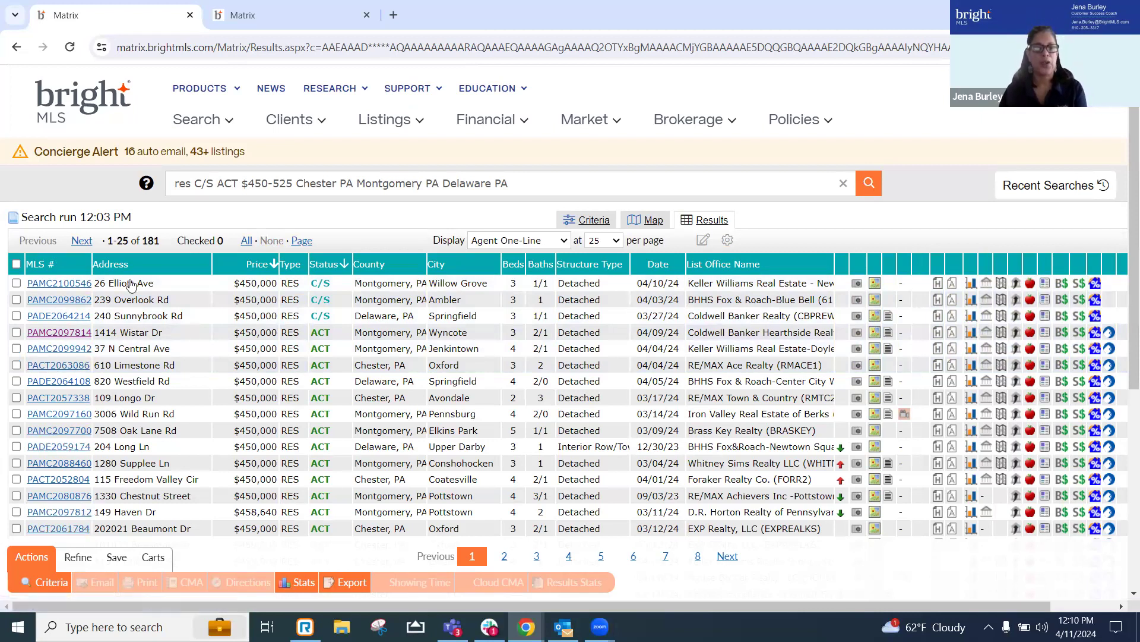
click(16, 282)
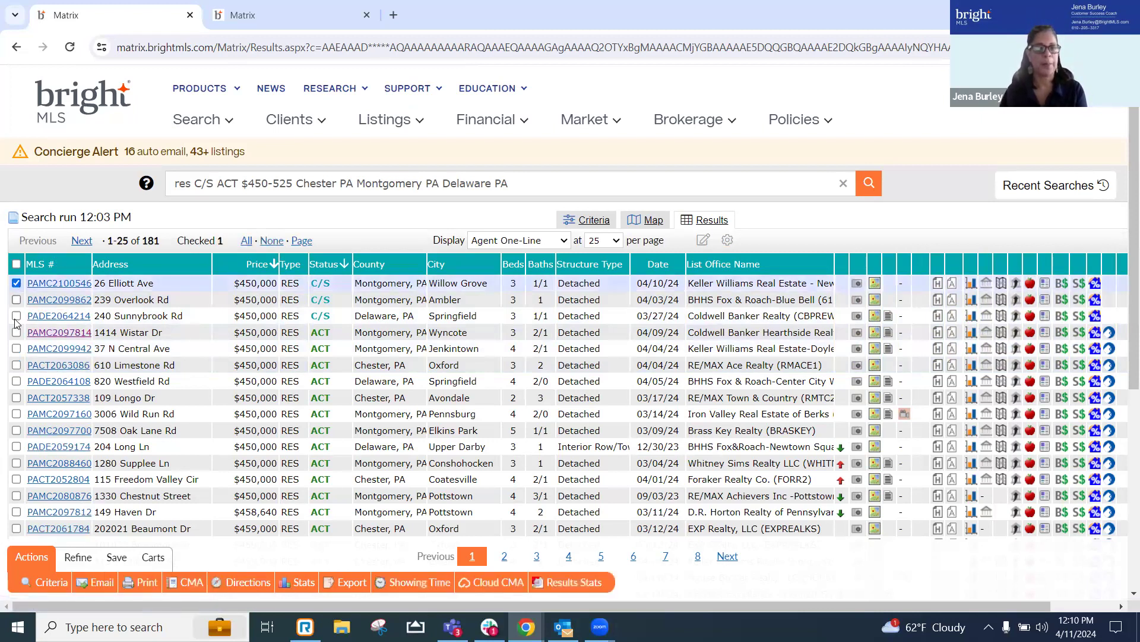
click(16, 315)
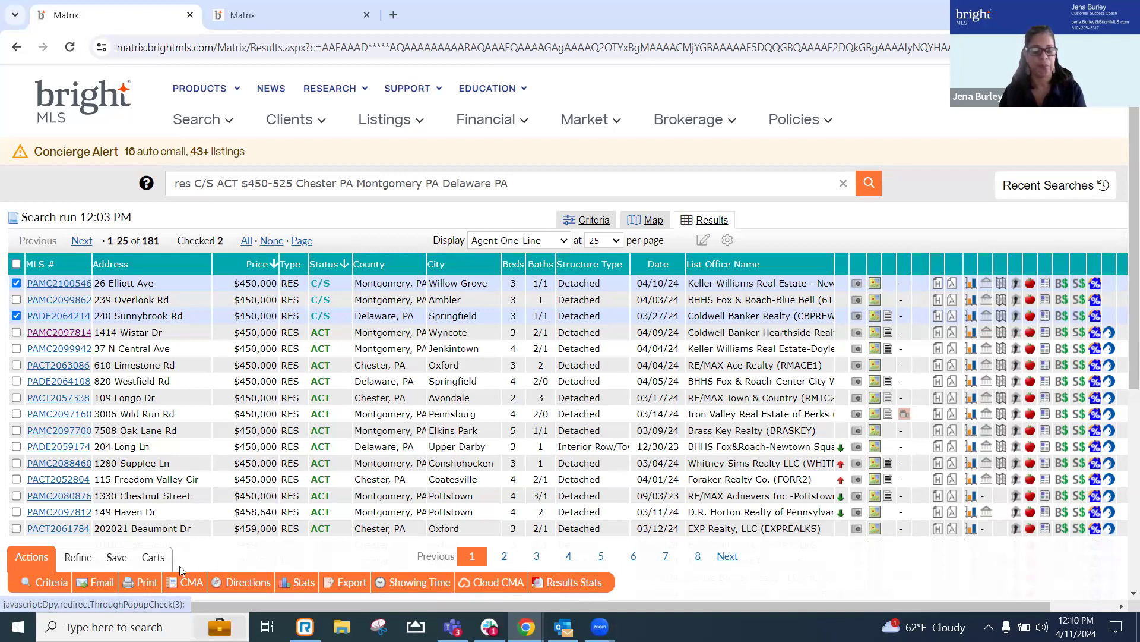
- Show the save-search options, then return to the Bright MLS dashboard via the logo
click(116, 563)
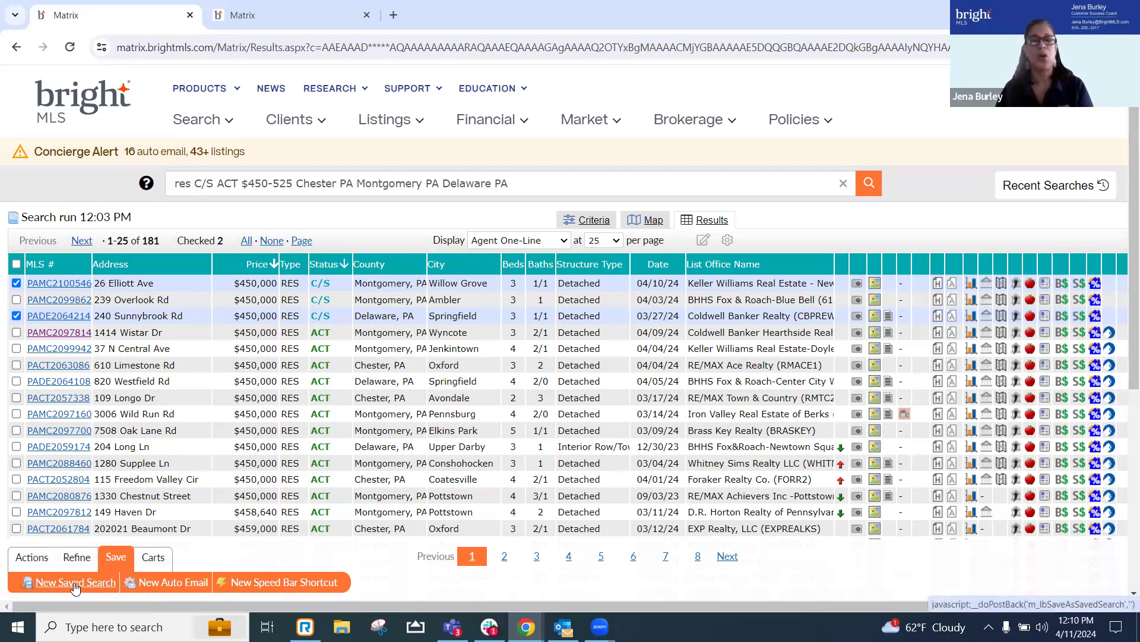
click(81, 111)
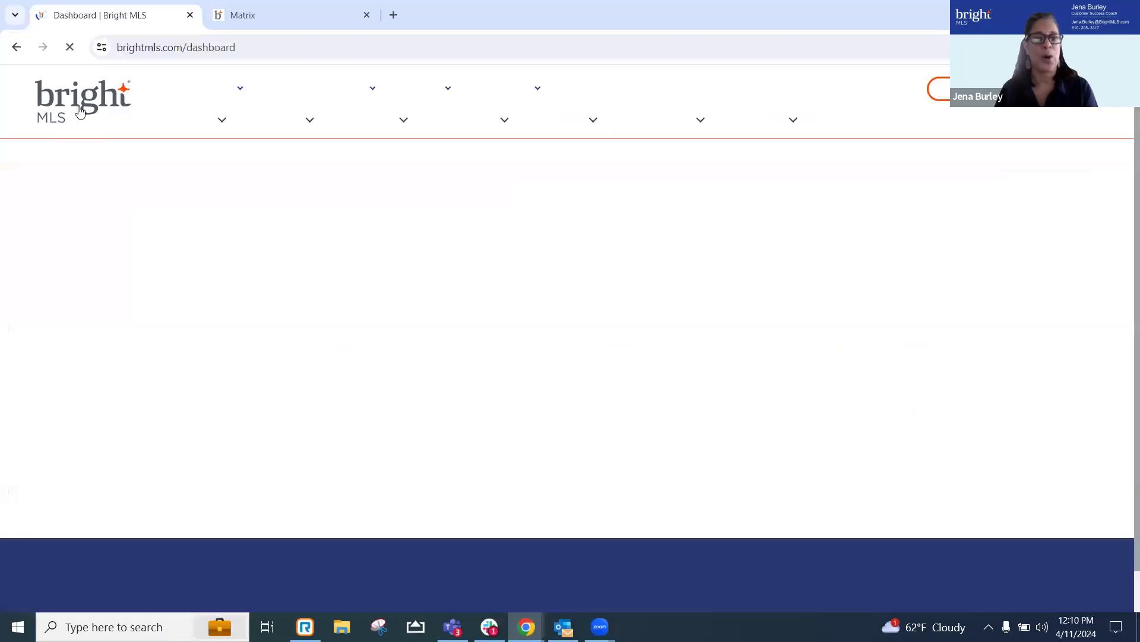